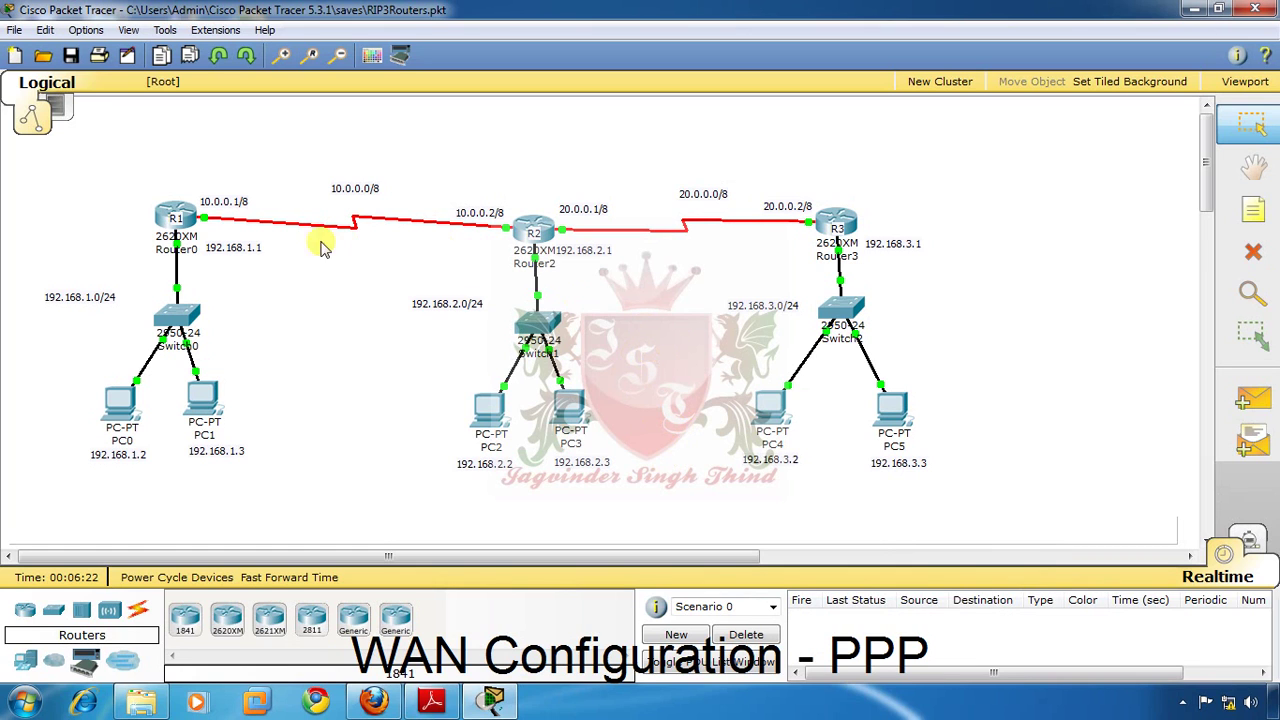
- Open the command line of router R1 and enter privileged EXEC mode
mouse_move(196, 226)
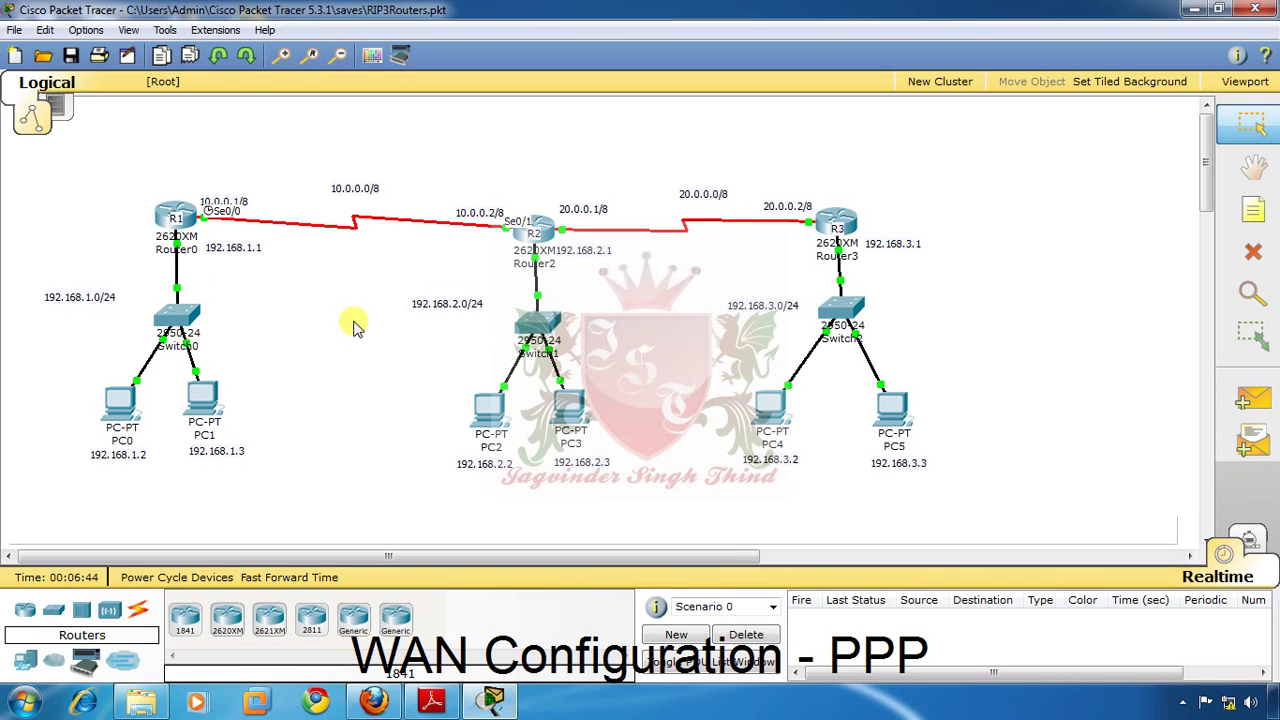
left_click(184, 212)
left_click(231, 111)
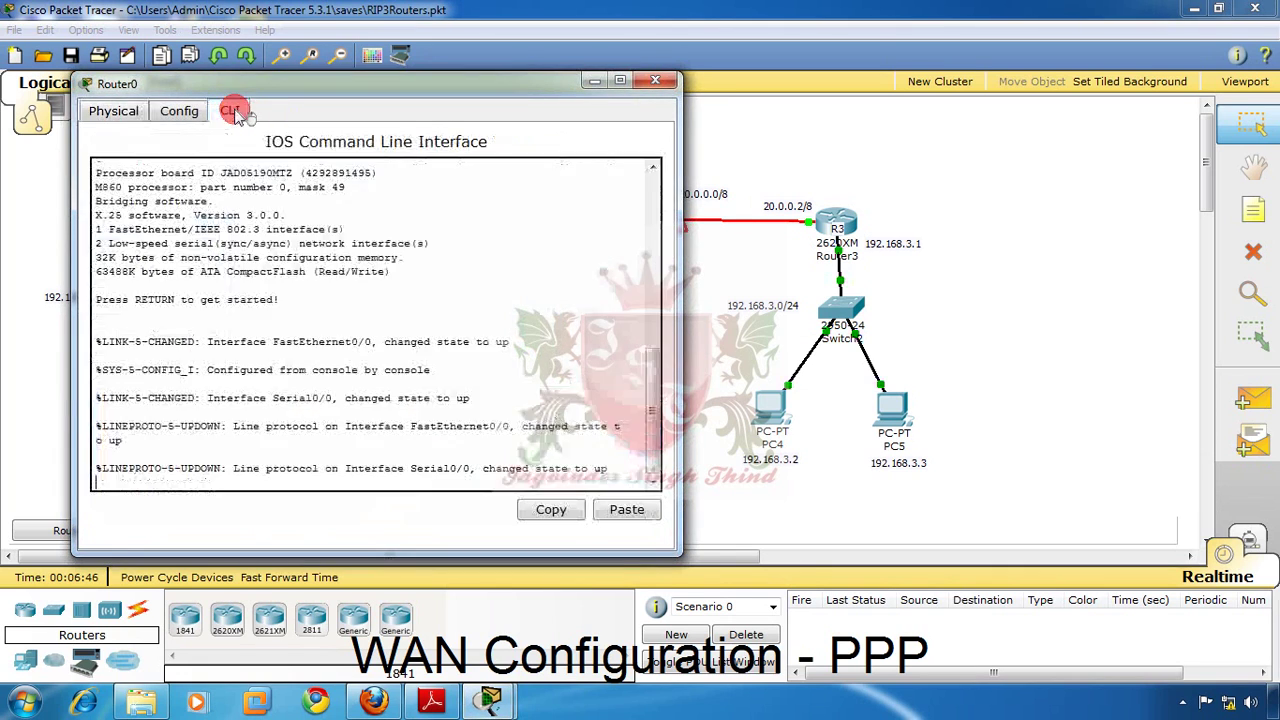
key("Return")
key("Return")
key("Return")
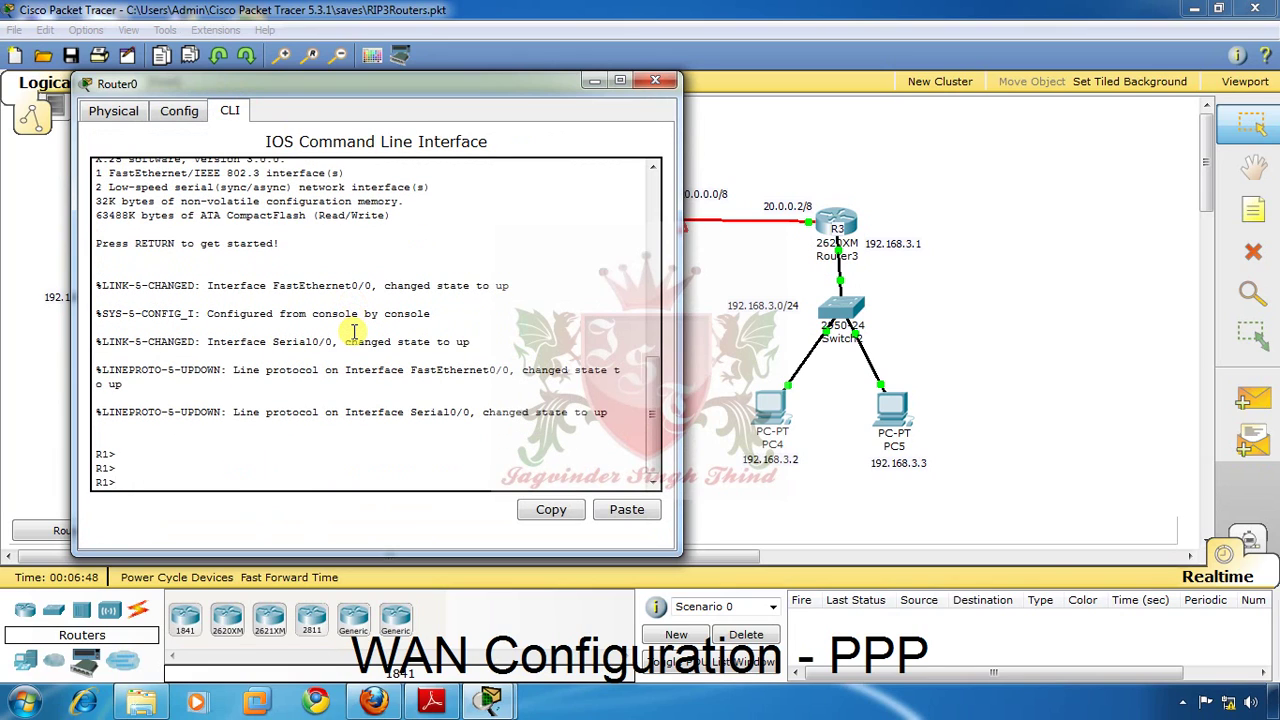
type("en")
key("Return")
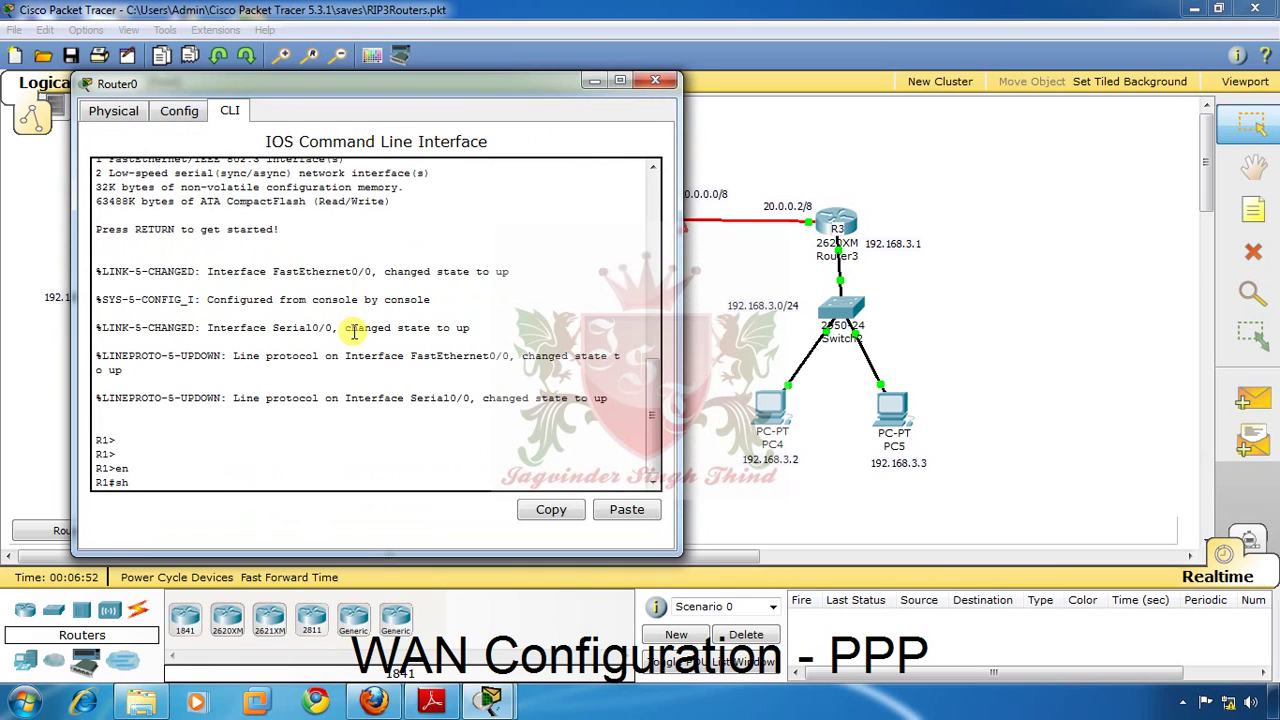
- Show the details of interface se0/0 on R1 using sh interfaces
type("sh in")
key("Tab")
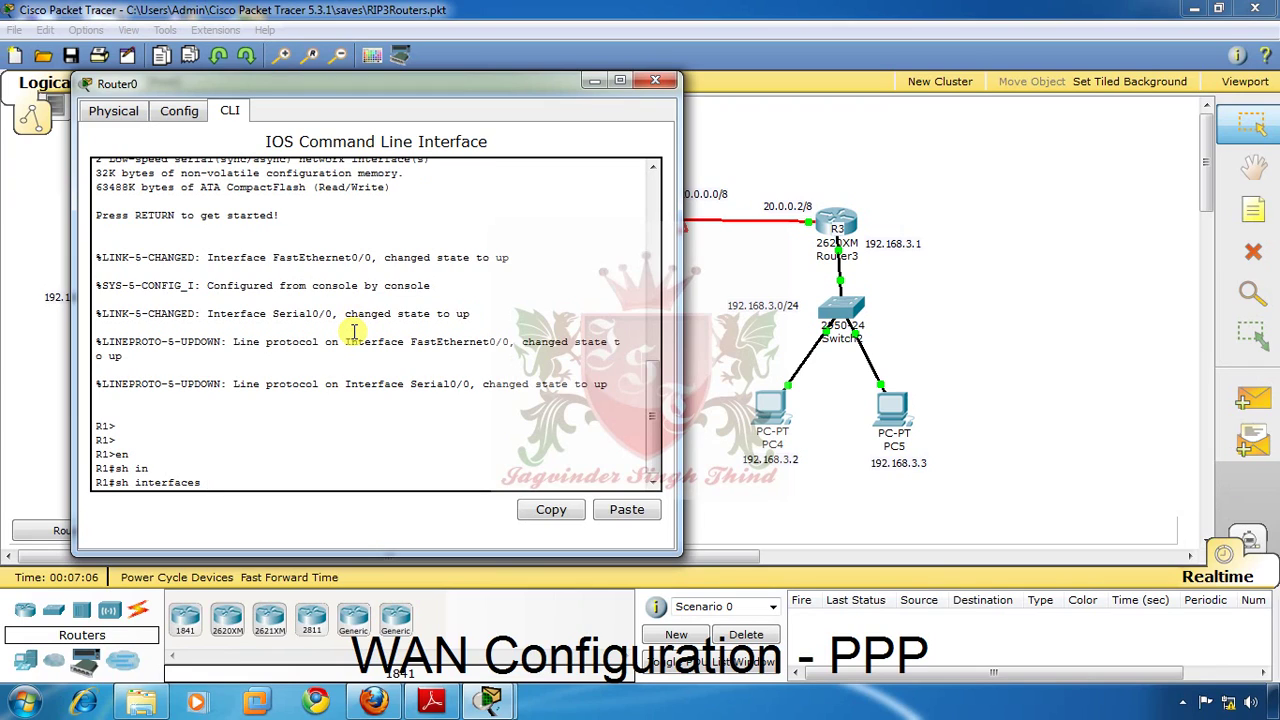
type("e0/0")
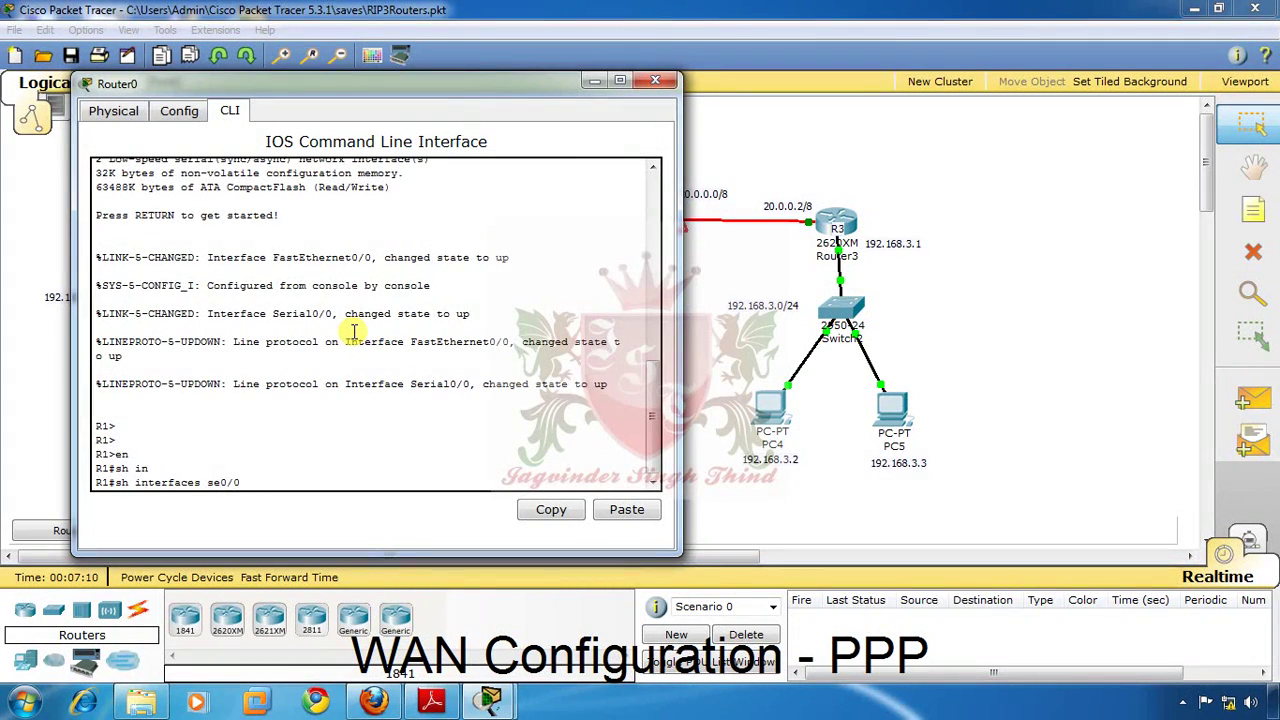
key("Return")
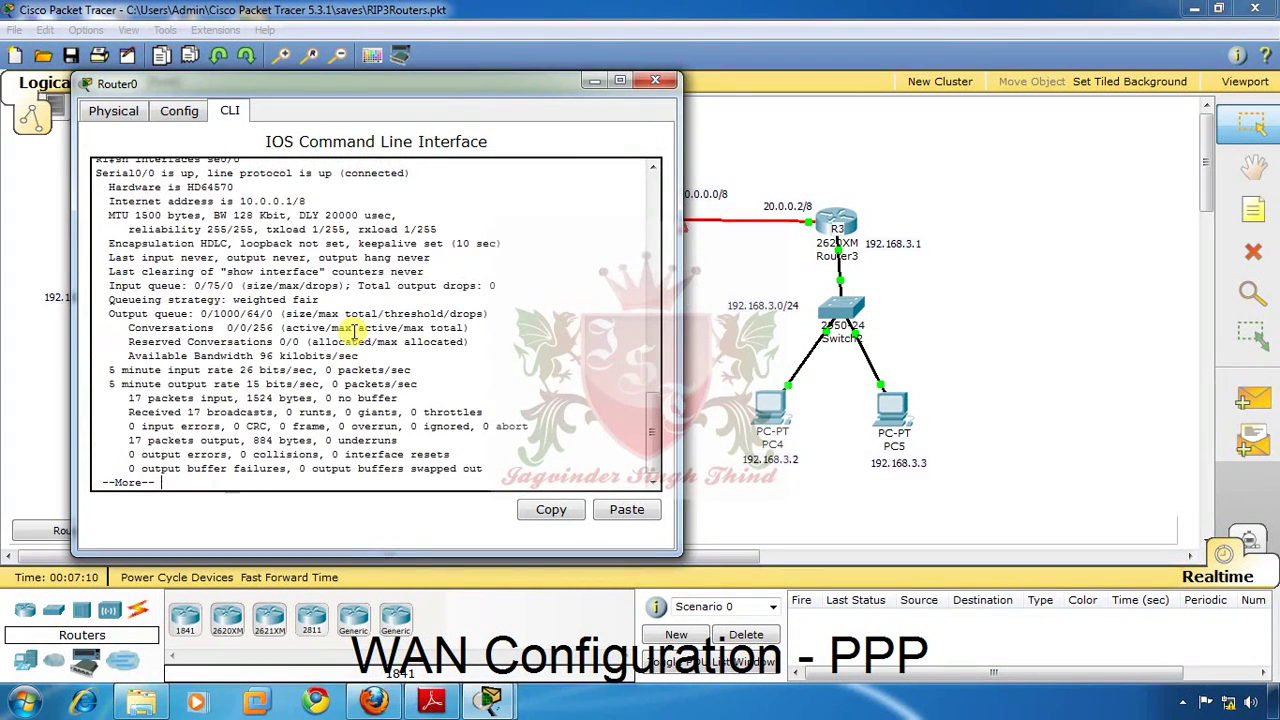
- Check the R1–R2 serial link and the encapsulation line in R1's interface output, leaving R1's window minimized
left_click_drag(440, 103, 872, 295)
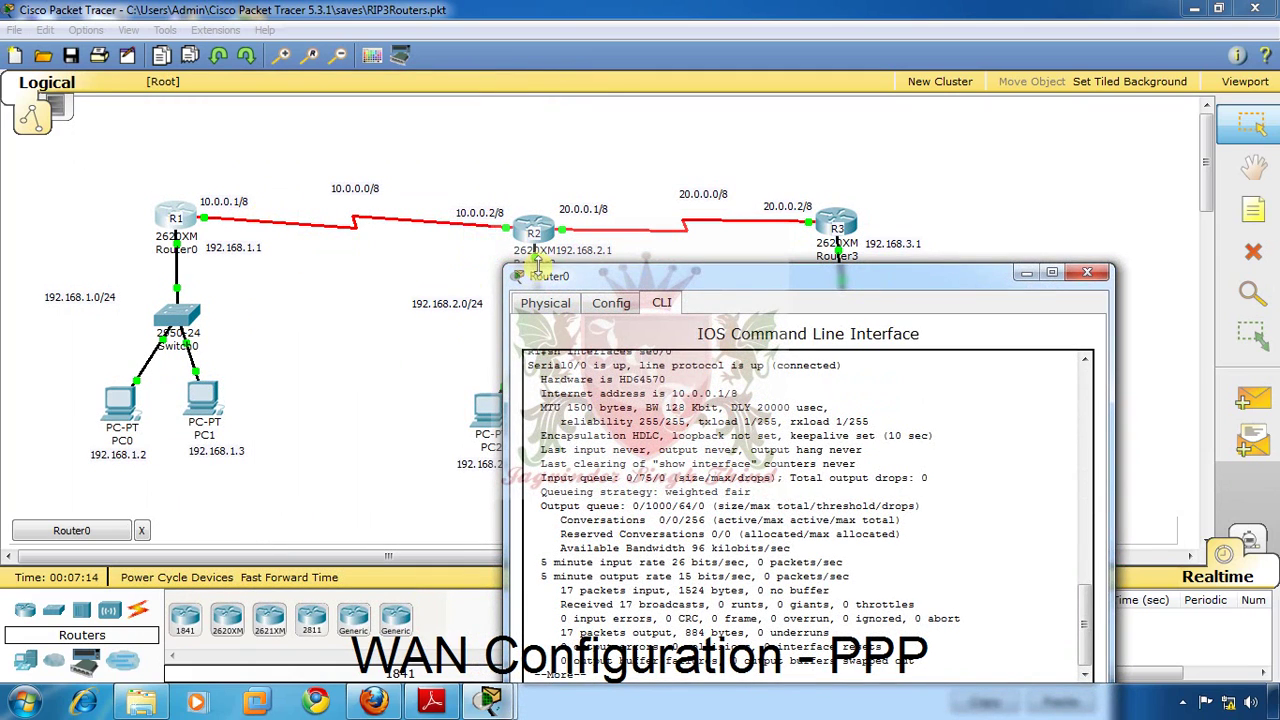
left_click(430, 230)
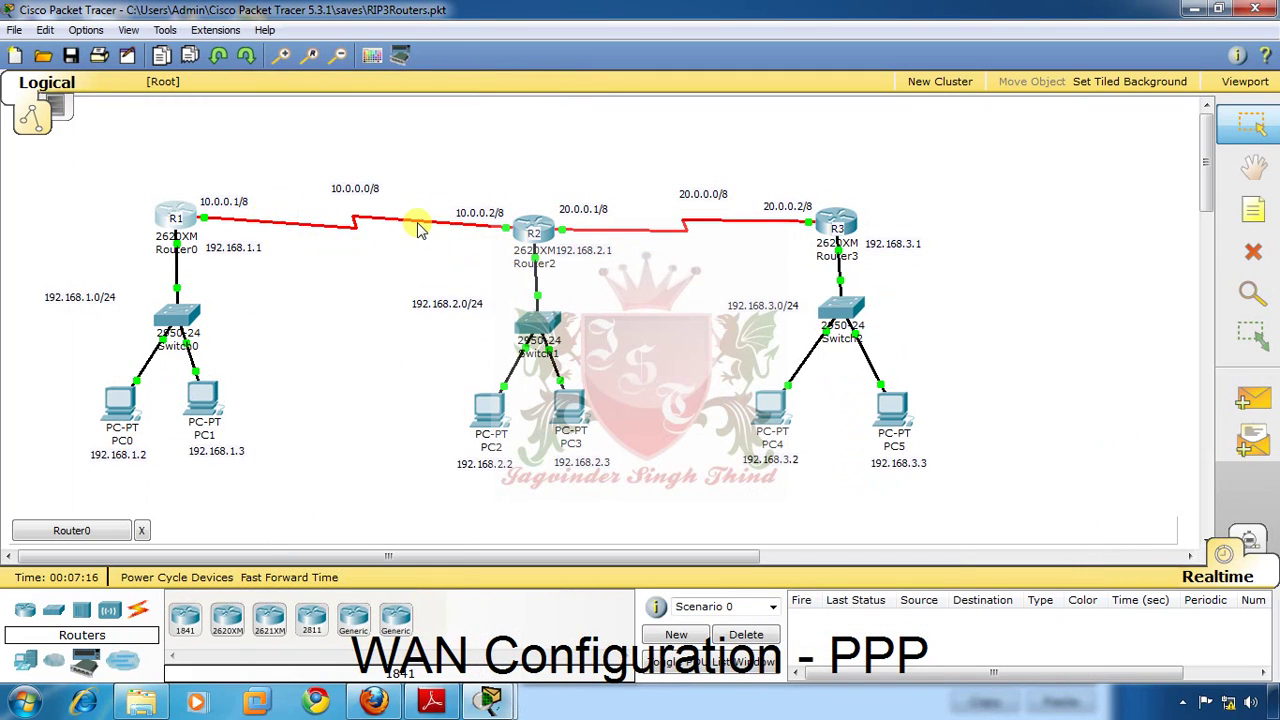
mouse_move(420, 230)
left_click(195, 215)
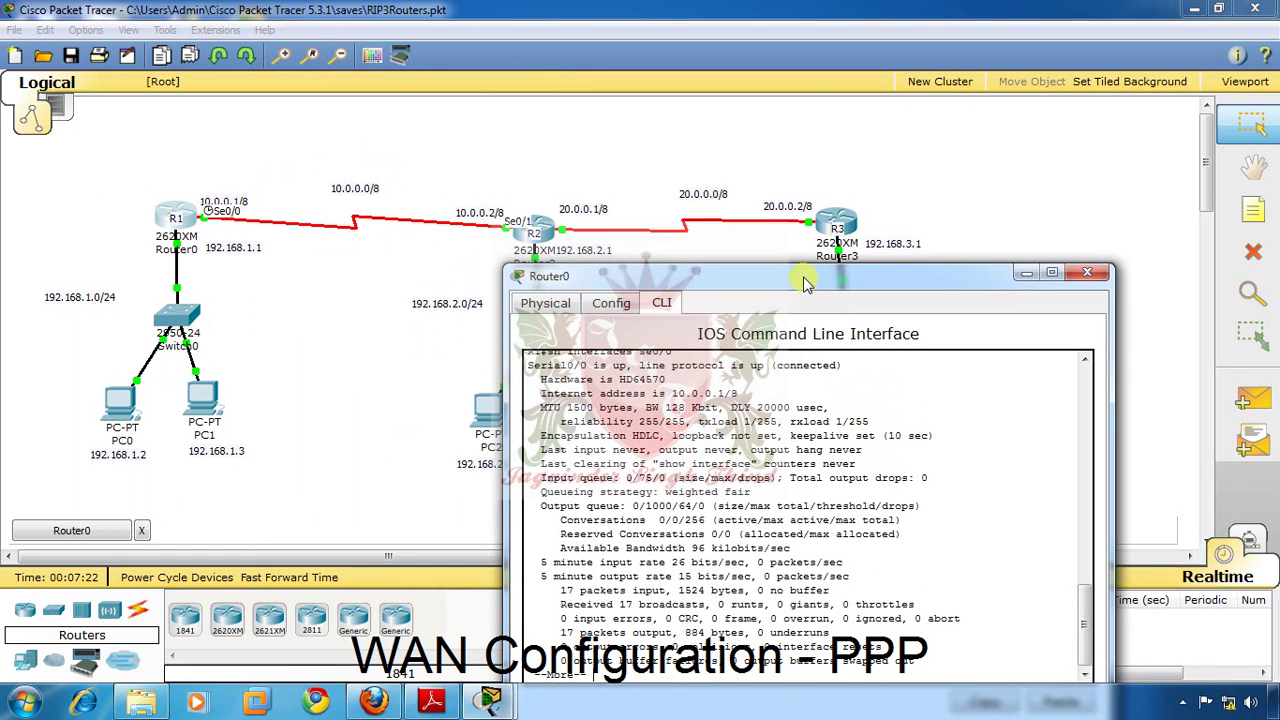
left_click_drag(807, 284, 616, 126)
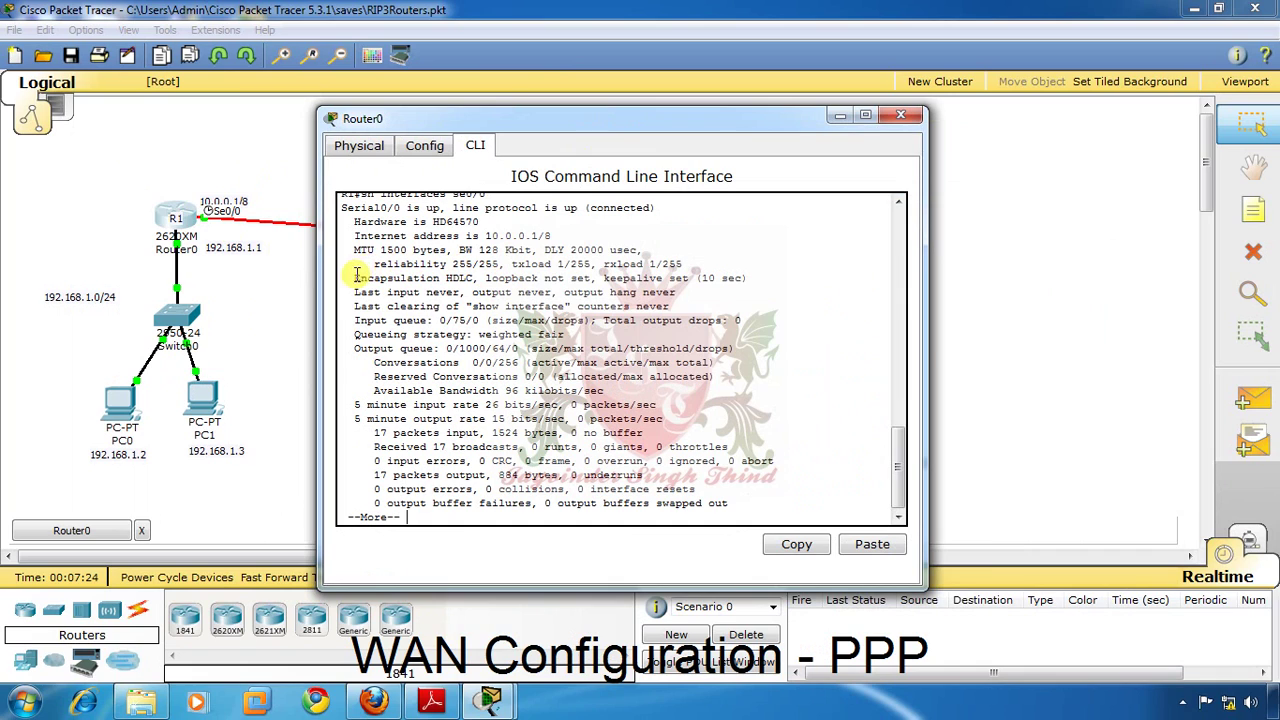
left_click_drag(356, 276, 476, 278)
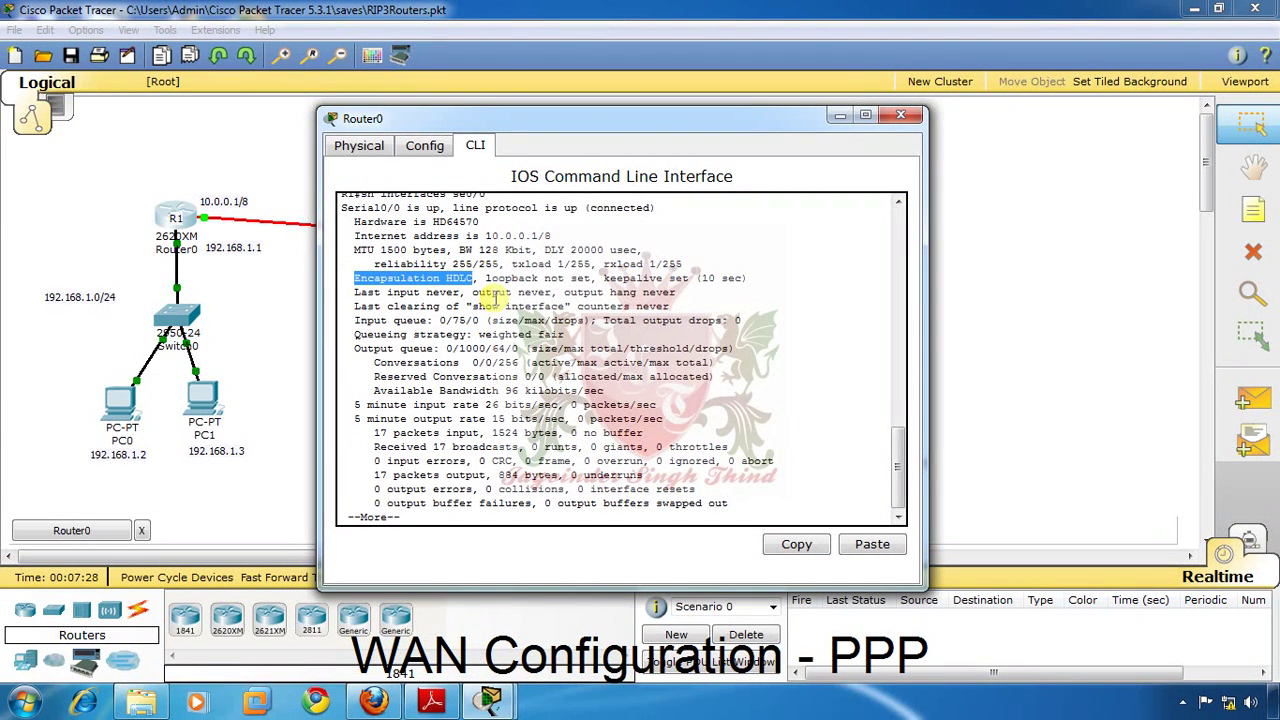
left_click(840, 116)
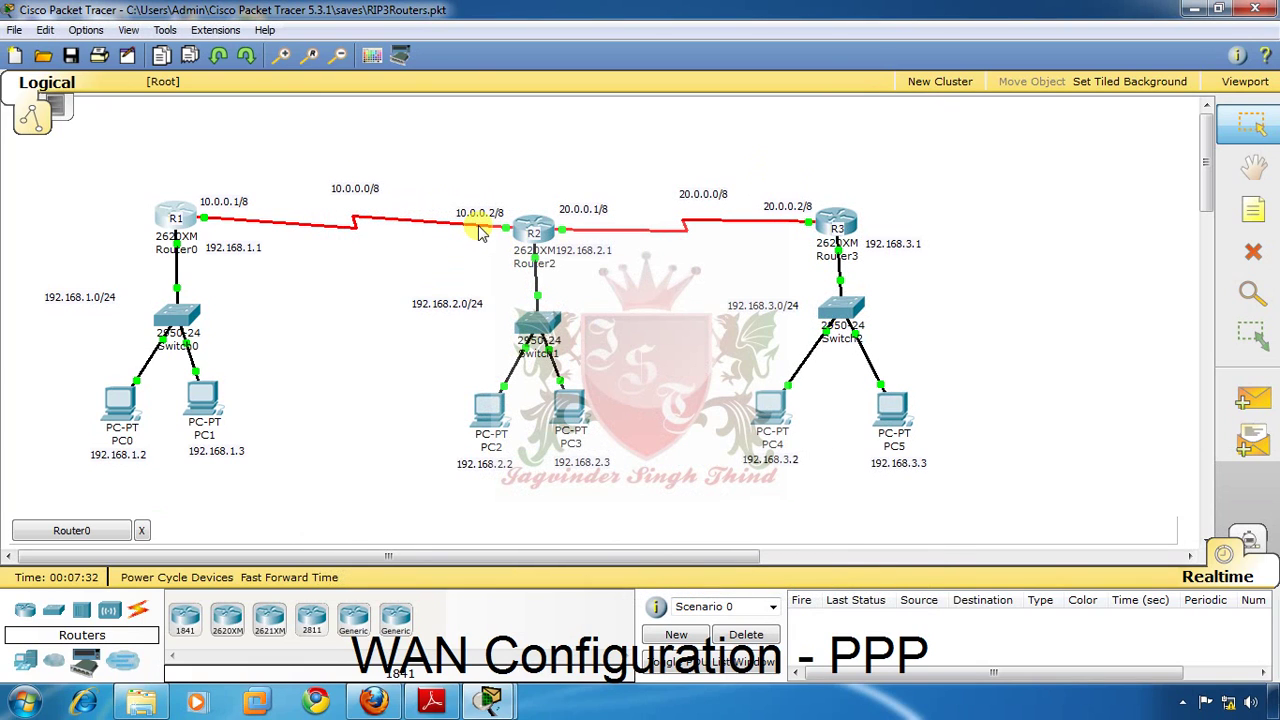
- Open the command line of router R2 and enter privileged EXEC mode
left_click(535, 226)
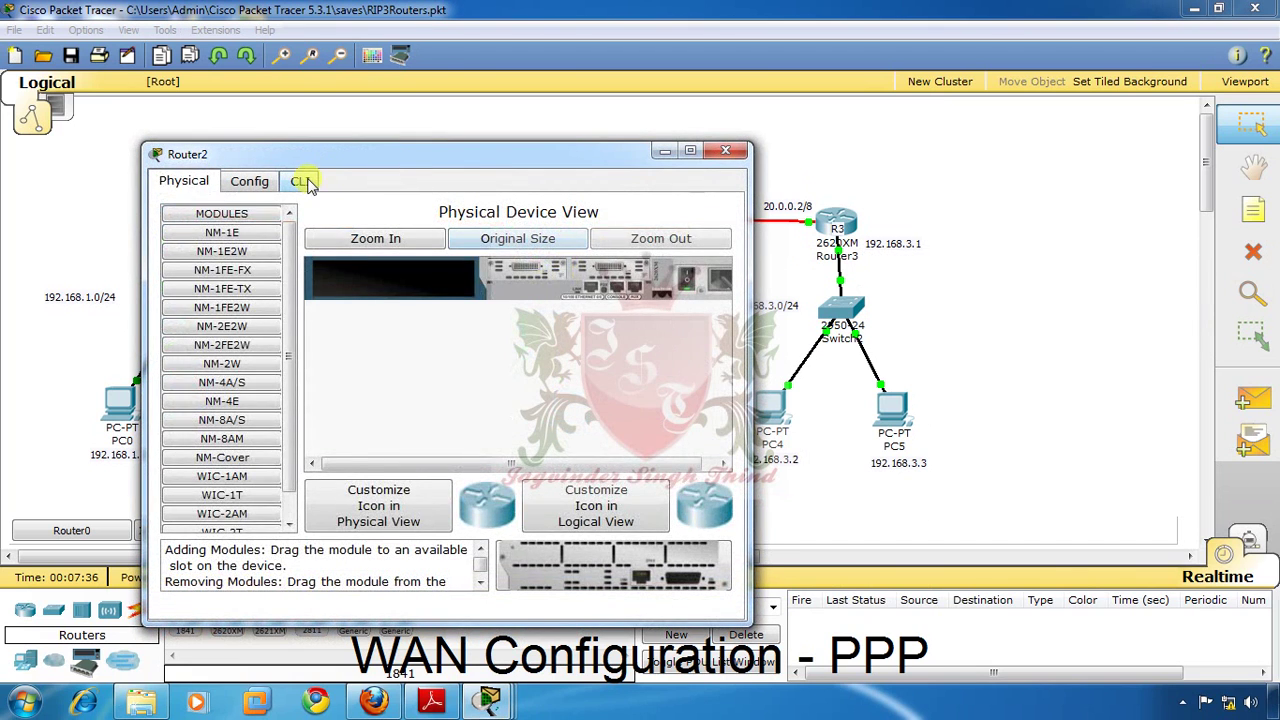
left_click(303, 181)
key("Return")
key("Return")
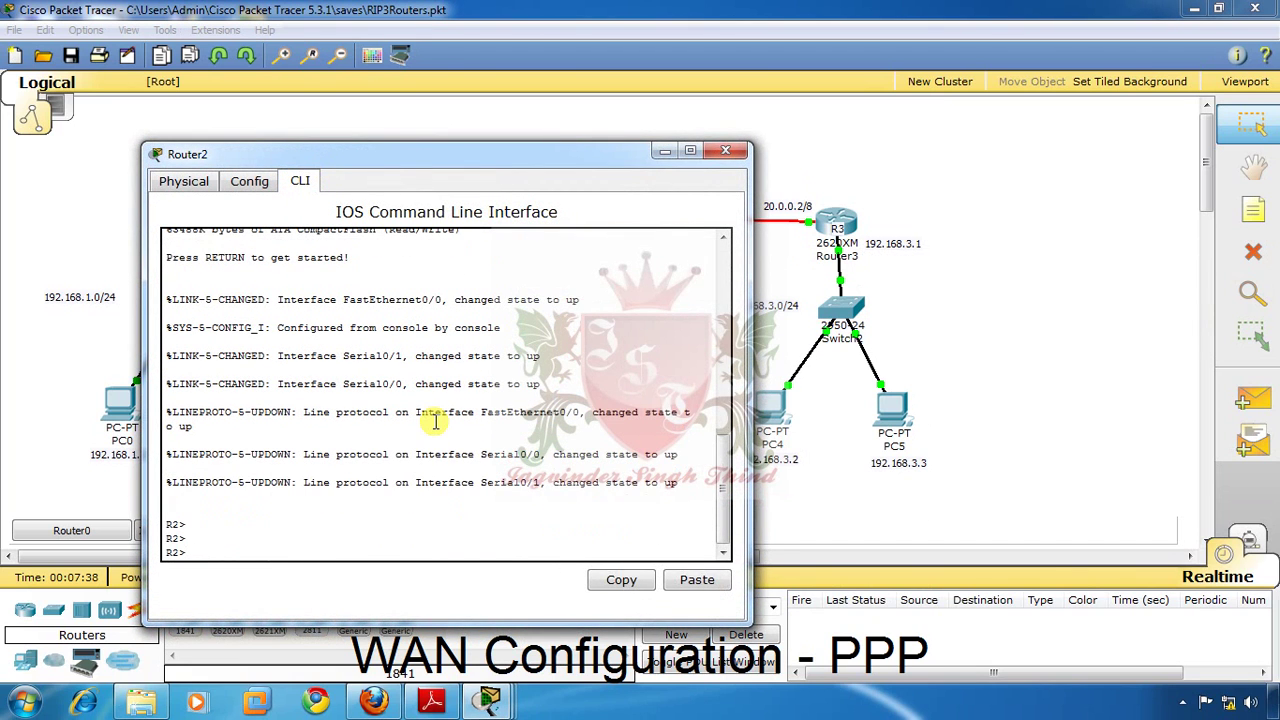
type("en")
key("Return")
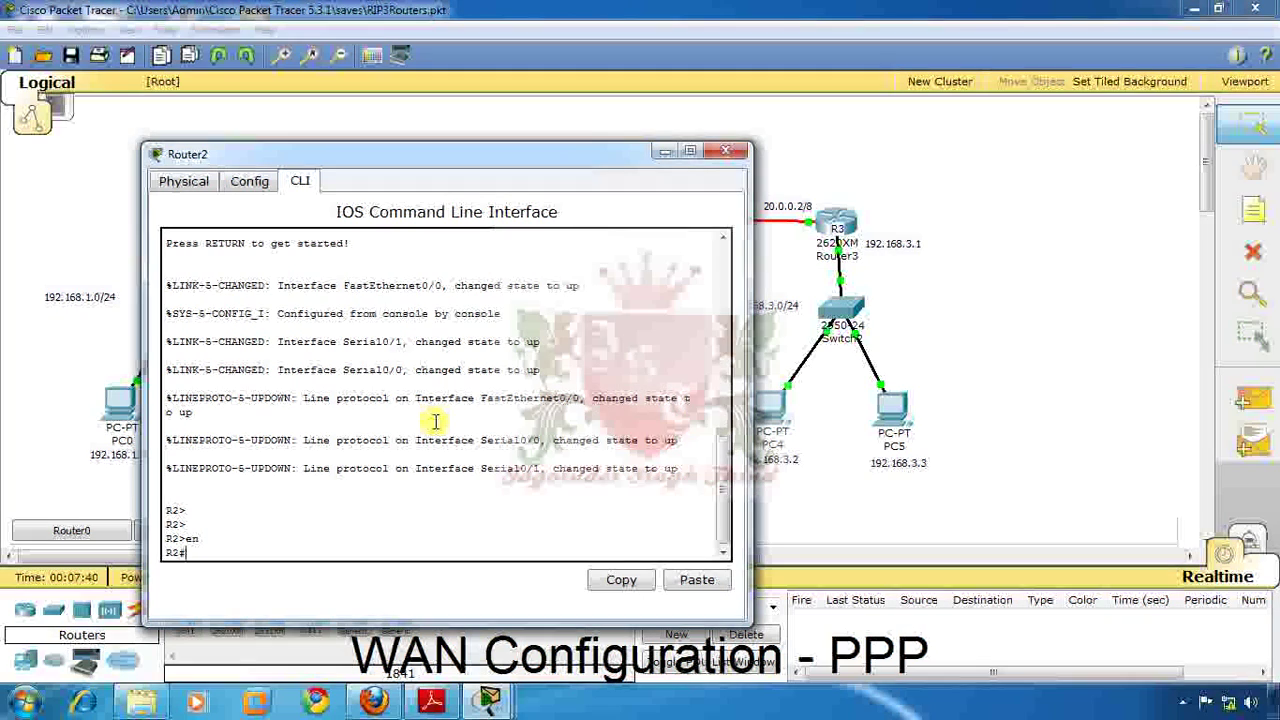
- Show the details of interface se 0/0 on R2 using sh int and check its encapsulation line
type("sh ip i")
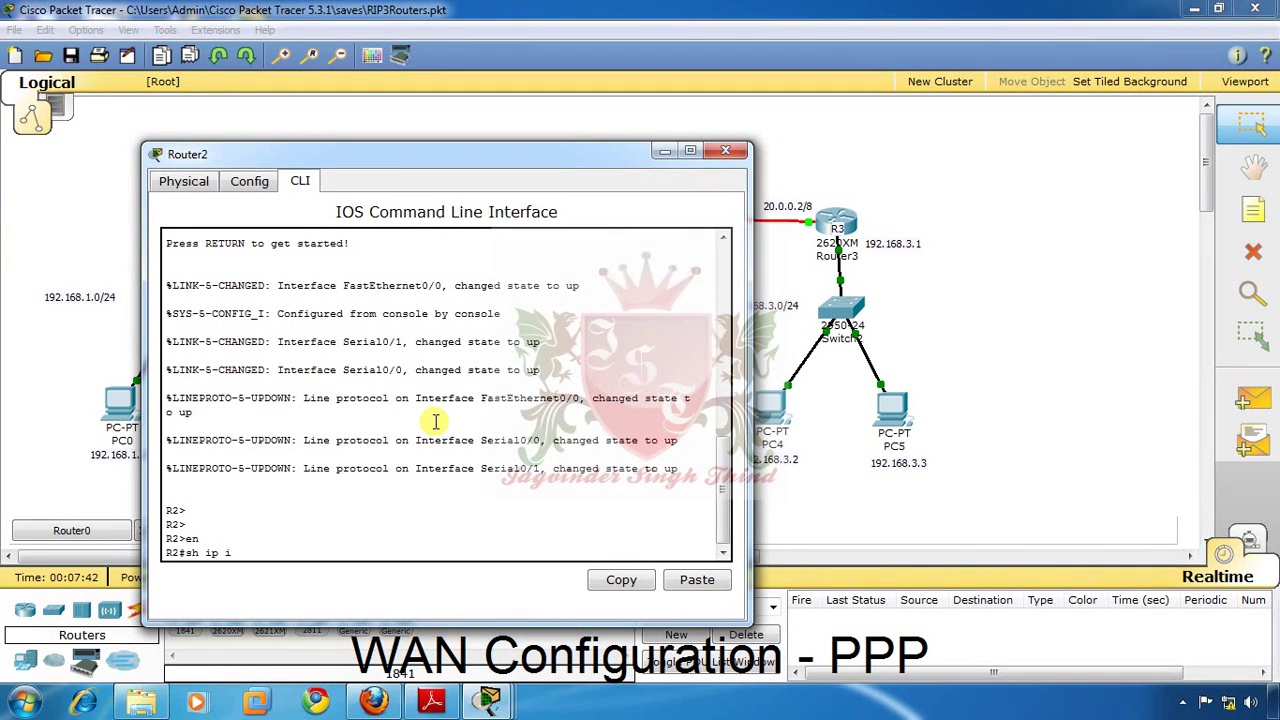
type("nt")
key("BackSpace")
key("BackSpace")
key("BackSpace")
key("BackSpace")
type("nt se 0/0")
key("Return")
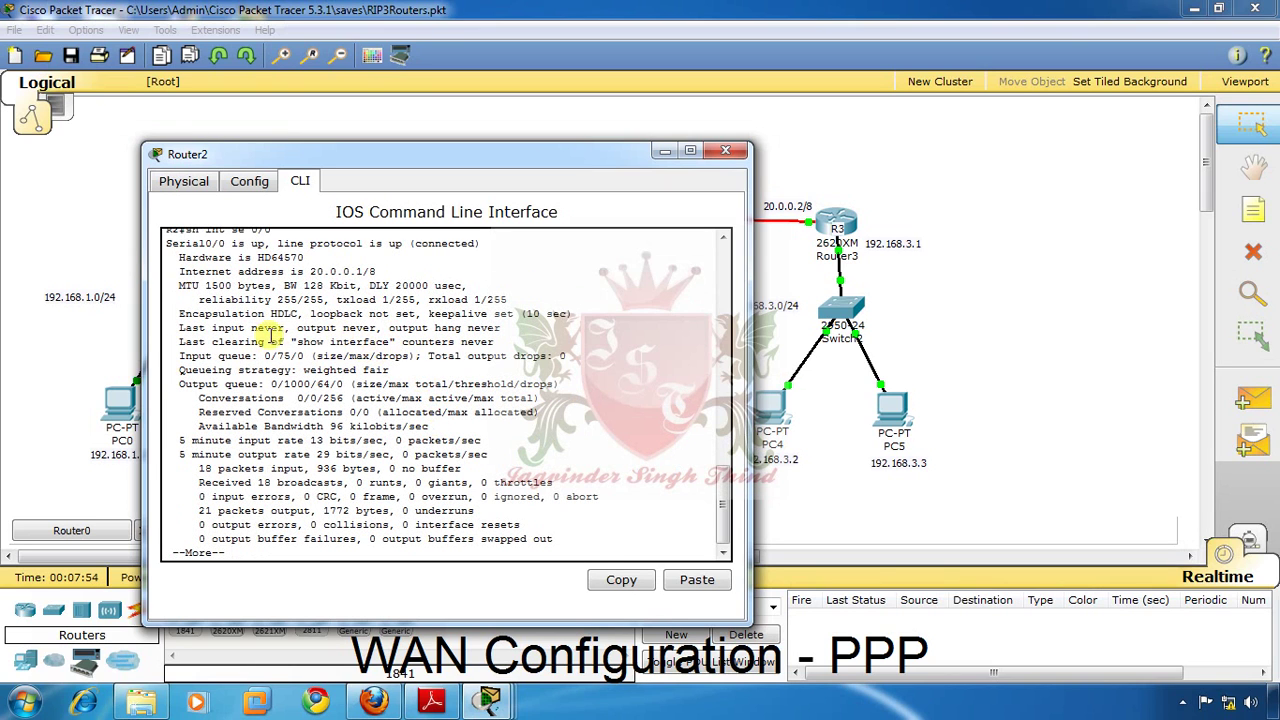
left_click_drag(167, 312, 298, 313)
left_click(509, 380)
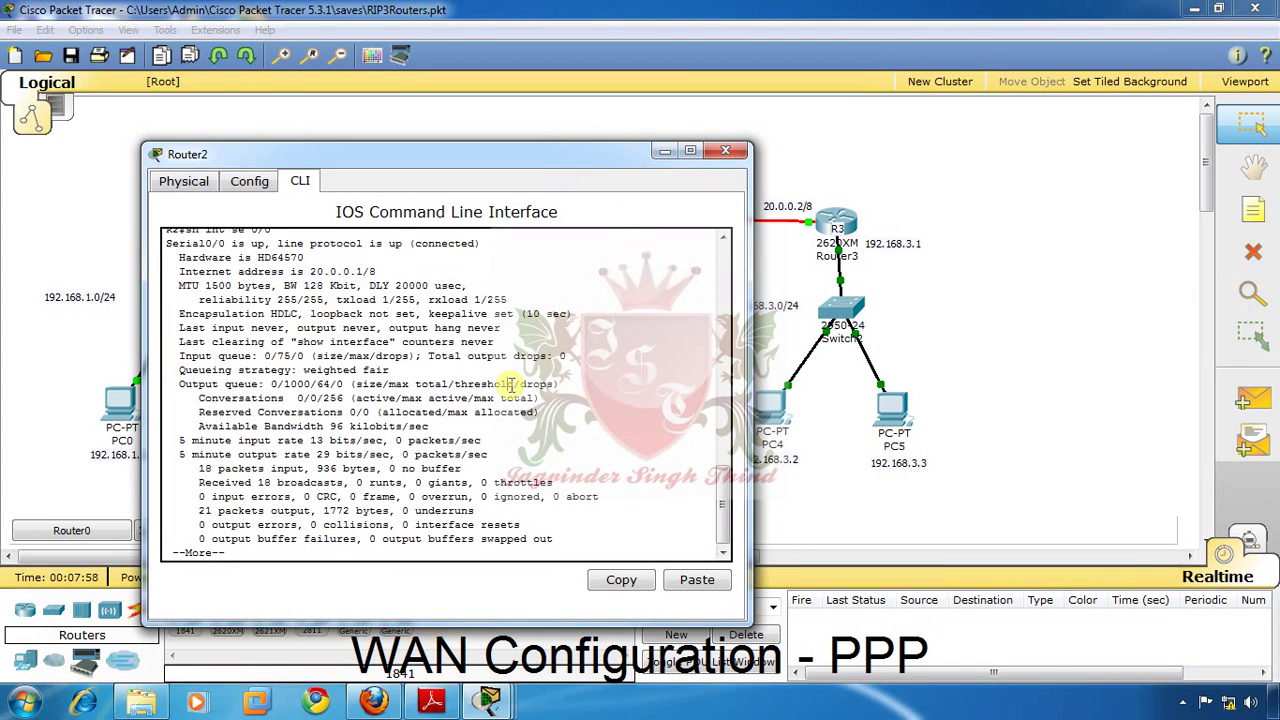
- Finish the paged output on R2 and ping 10.0.0.1 while keeping the R1–R2 link visible
key("space")
key("Return")
key("Return")
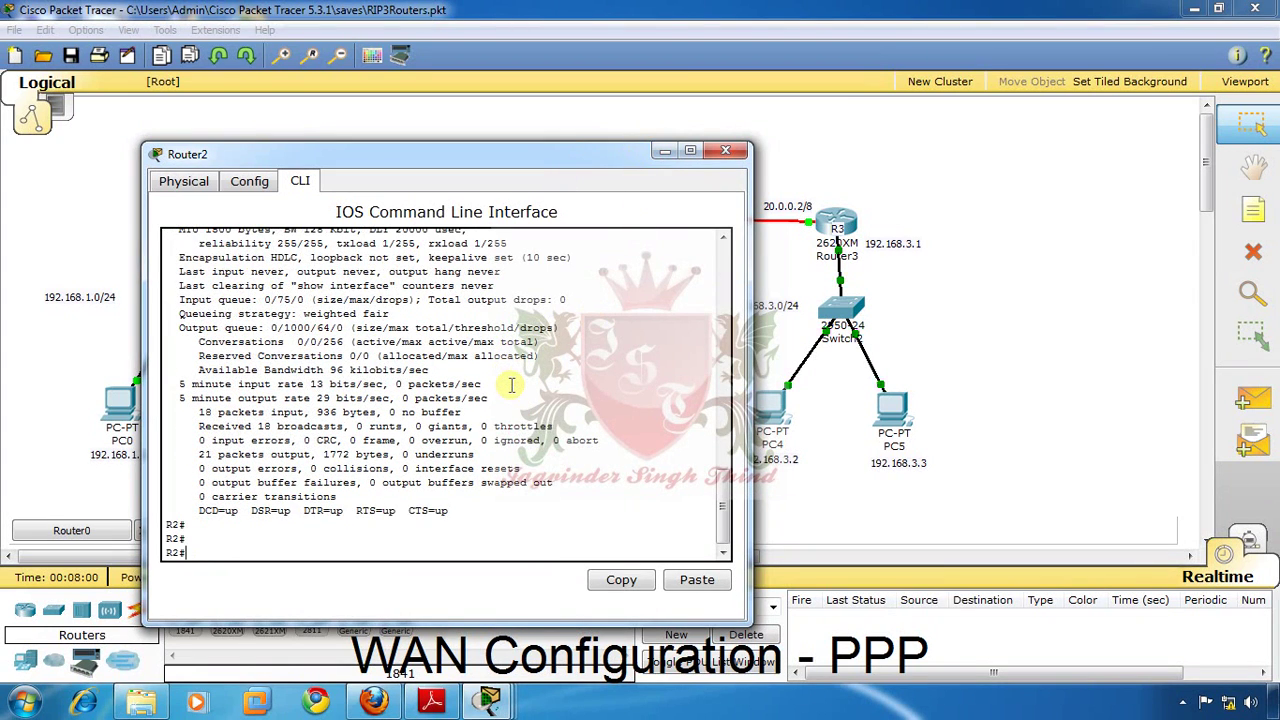
type("ping")
left_click_drag(526, 160, 885, 108)
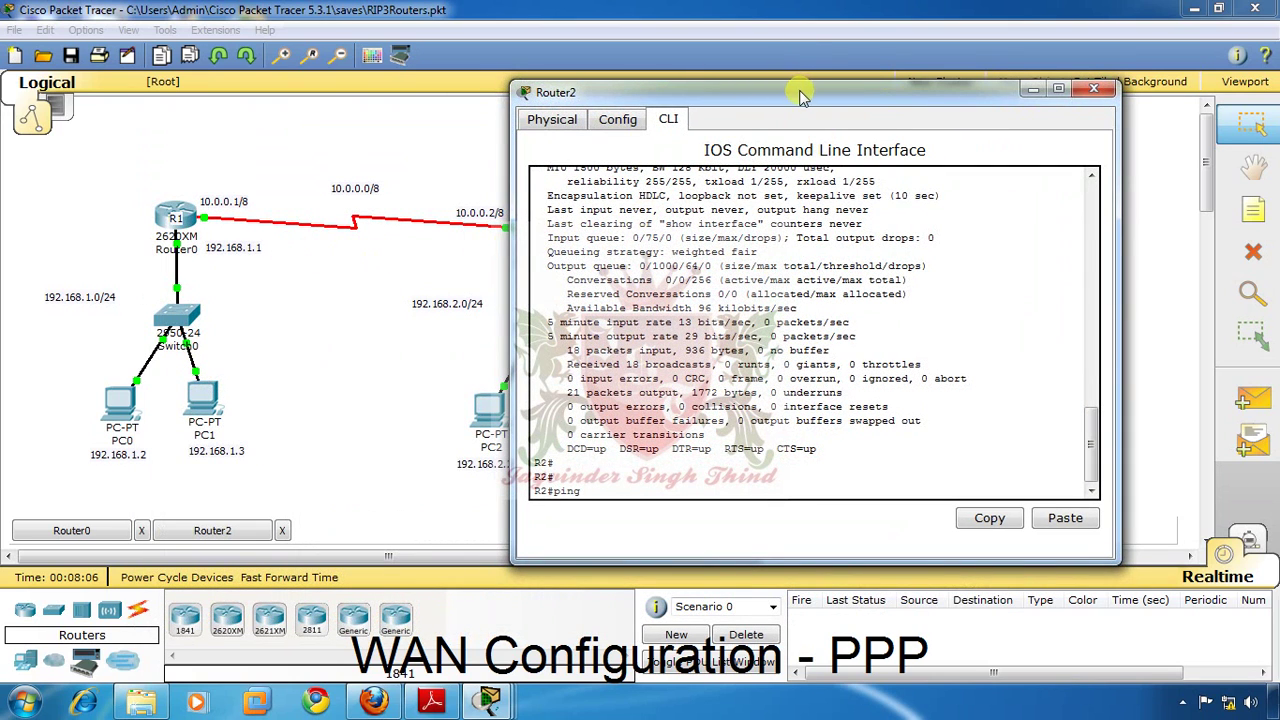
left_click_drag(800, 95, 852, 100)
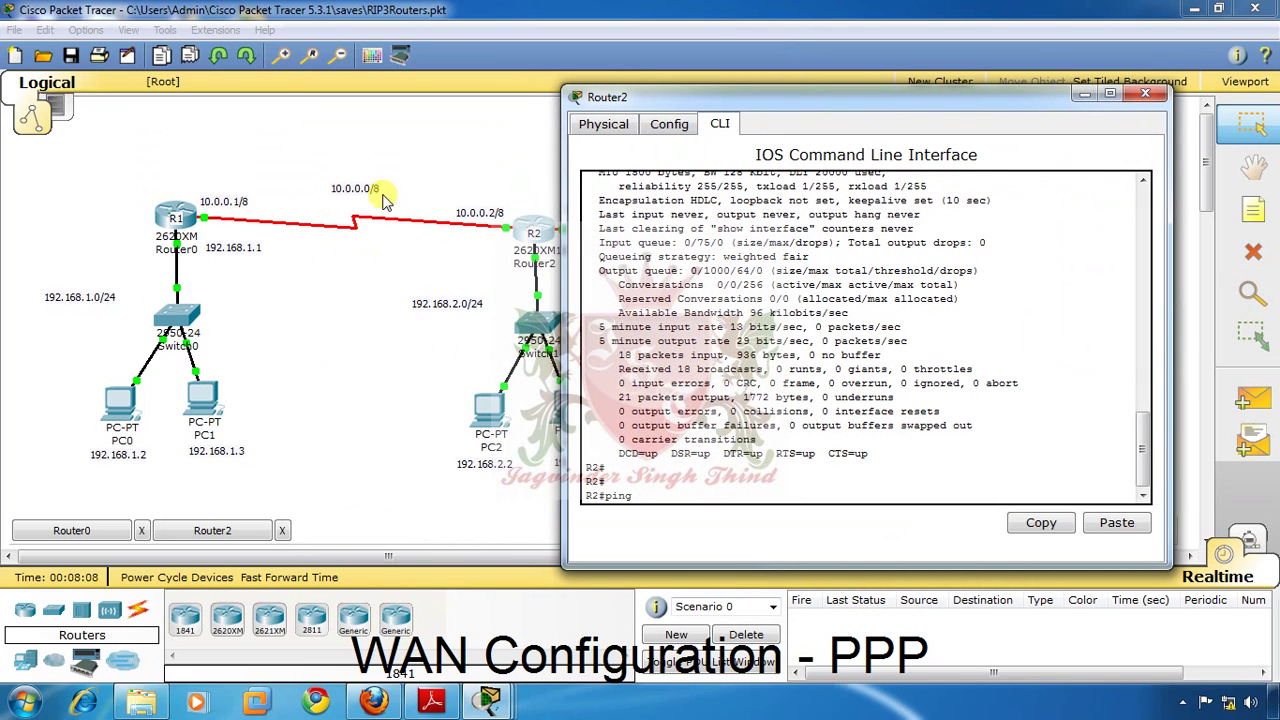
left_click(720, 495)
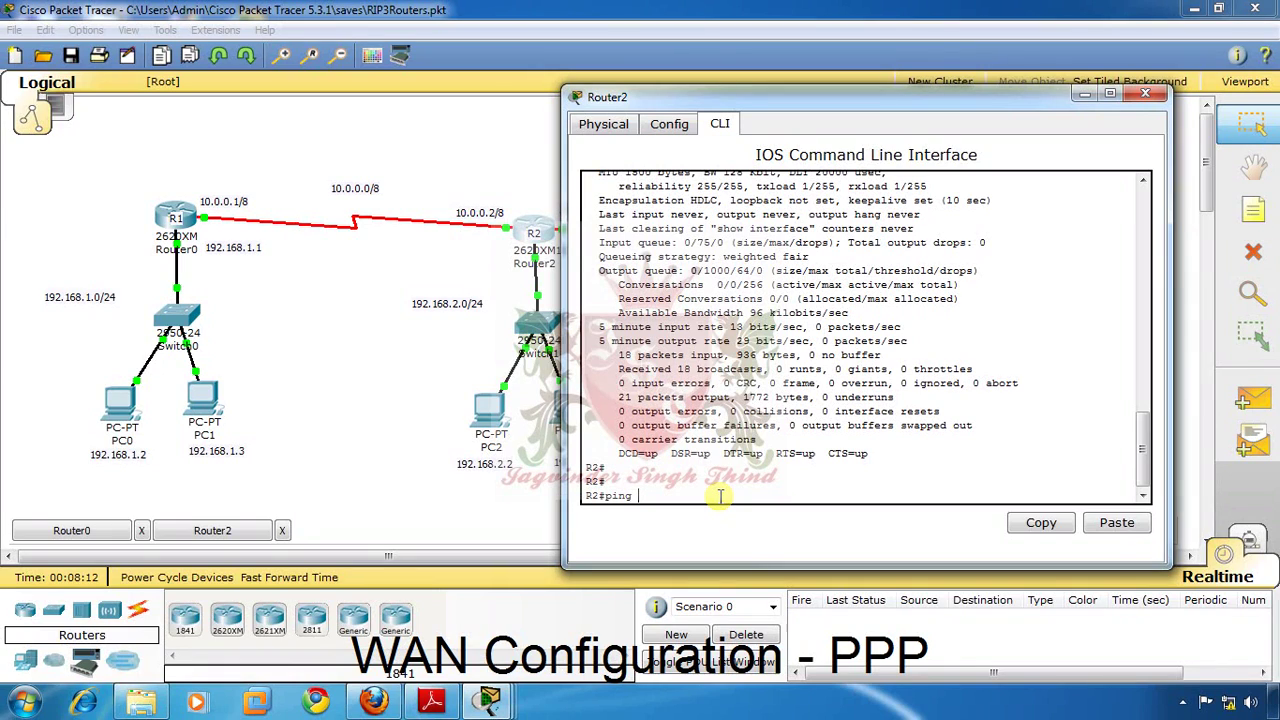
type("10.0.0.1")
key("Return")
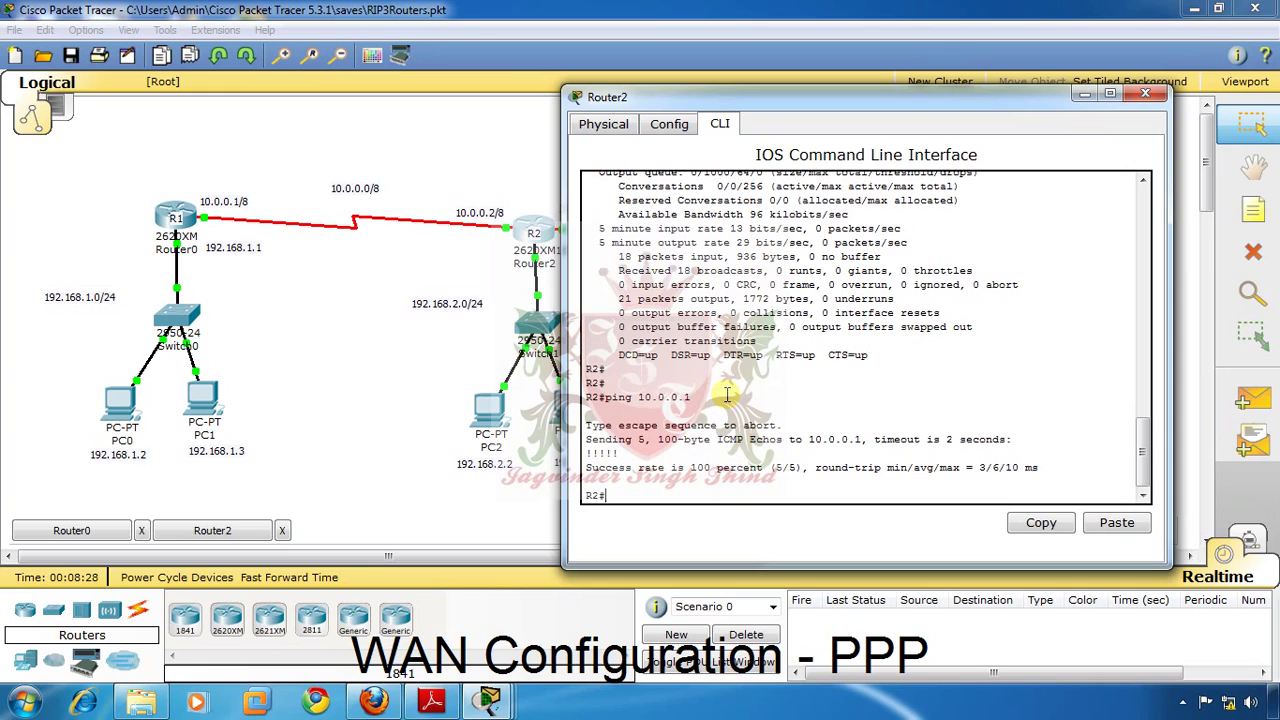
- Try to run do sh ip int br from R2's privileged EXEC mode
type("di")
type("o sh ")
type("ip int ")
type("br")
key("Return")
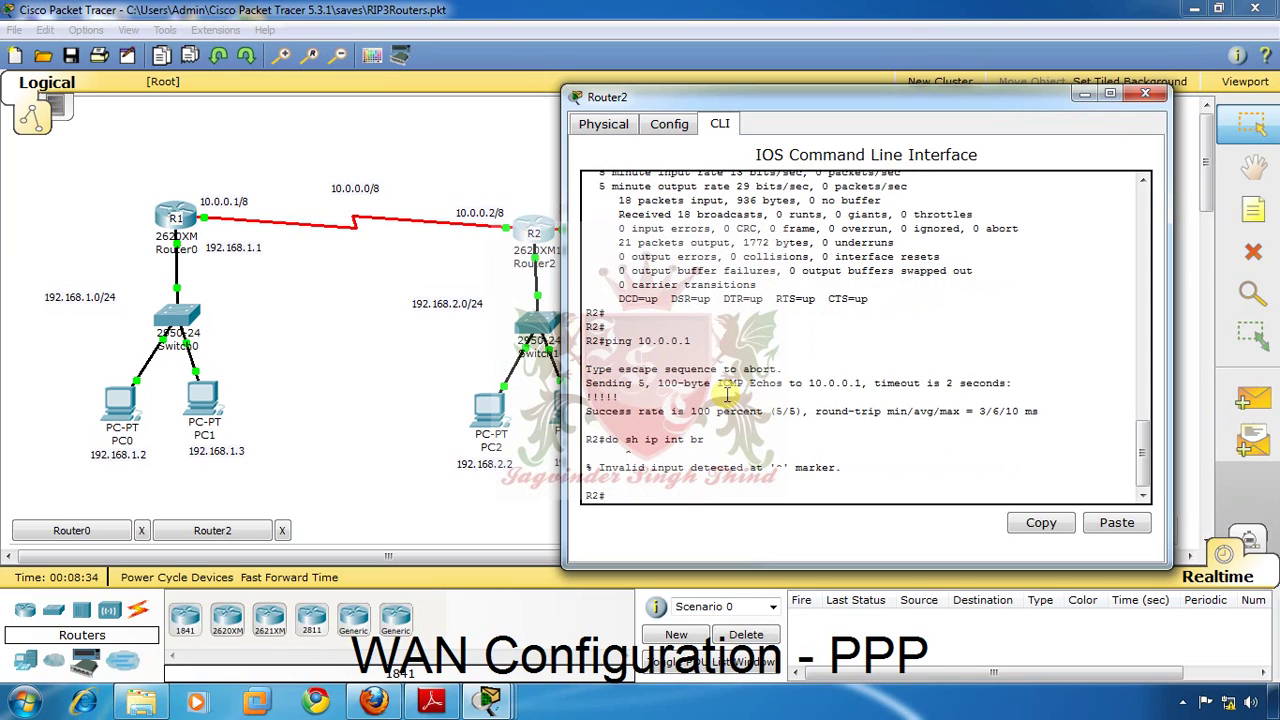
- Run sh ip int br on R2 and check the FastEthernet0/0 status and protocol columns
key("Up")
key("Left")
key("Left")
key("Left")
key("Left")
key("BackSpace")
key("BackSpace")
key("Return")
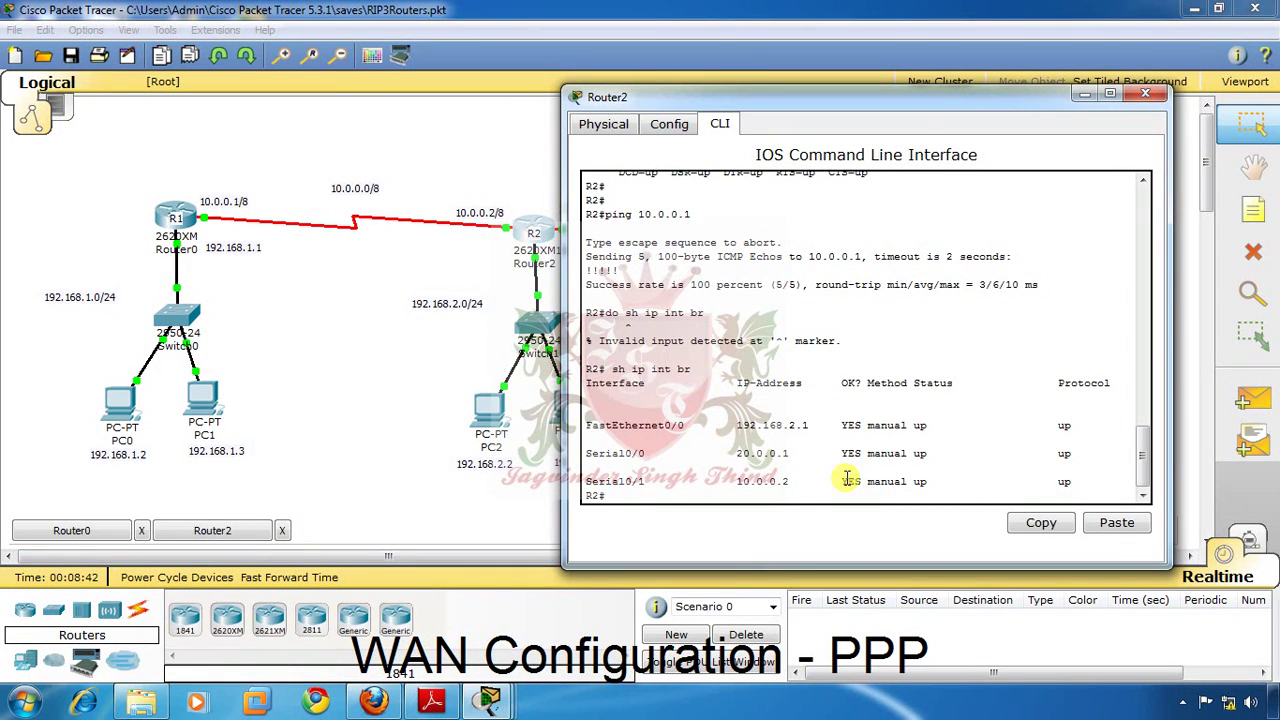
left_click_drag(901, 428, 934, 426)
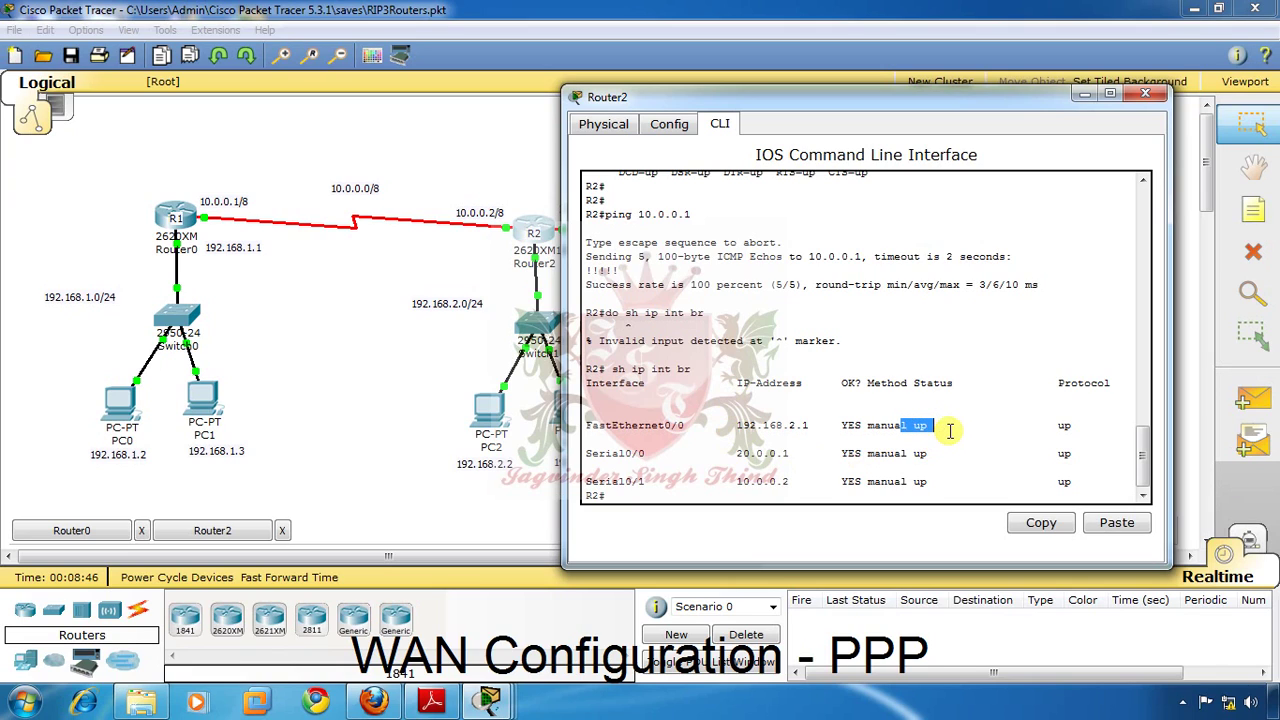
left_click_drag(1052, 430, 1078, 426)
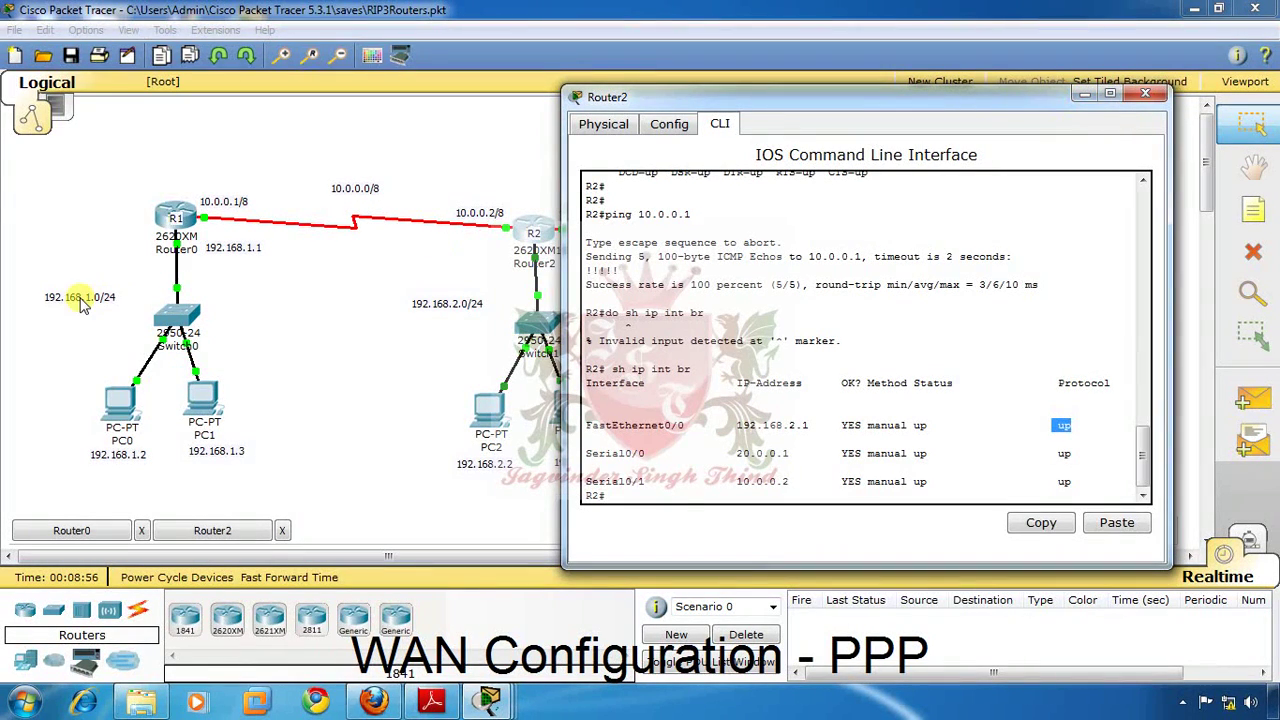
- Return to R1's command line beside the topology and page through the remaining interface output to the prompt
left_click(178, 216)
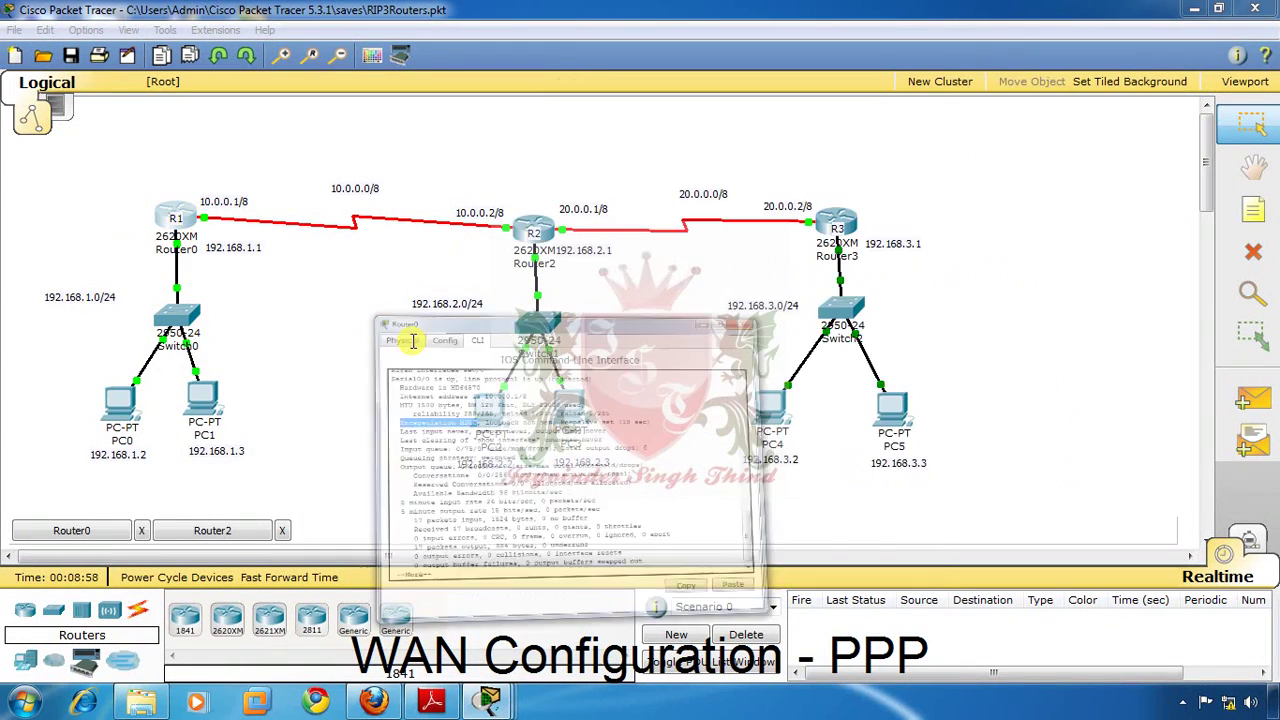
left_click_drag(614, 120, 857, 88)
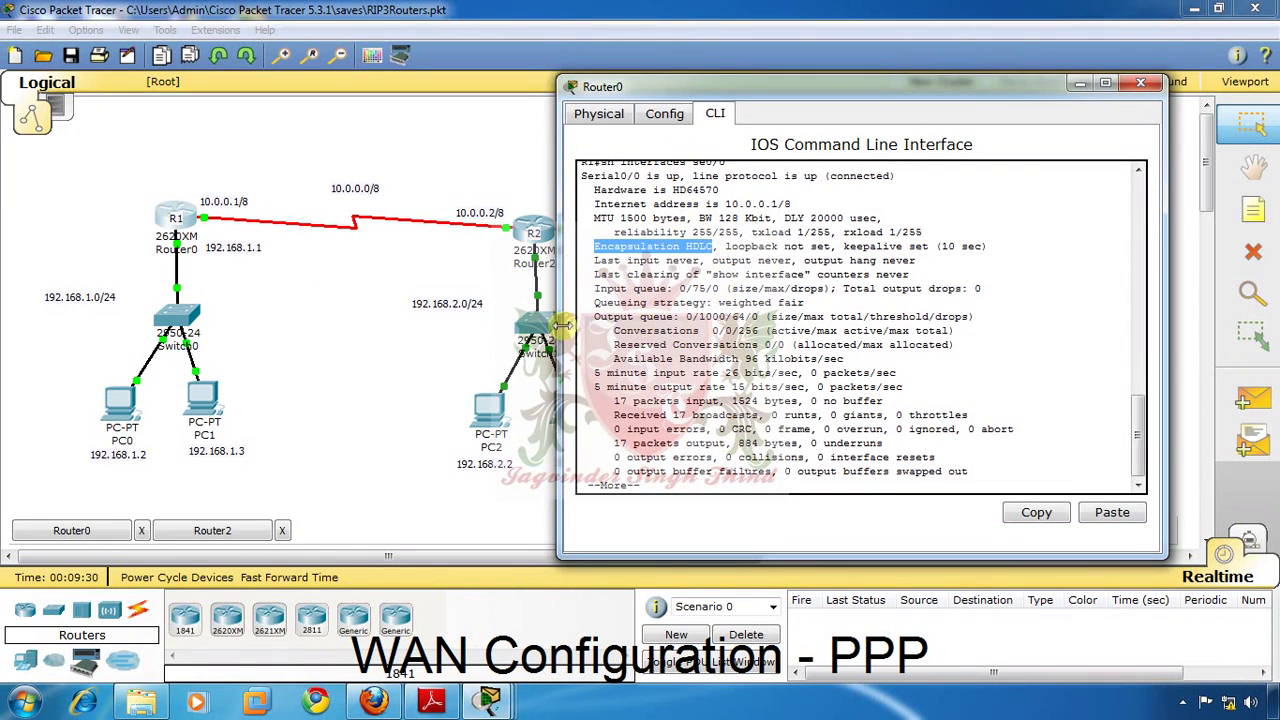
left_click(810, 467)
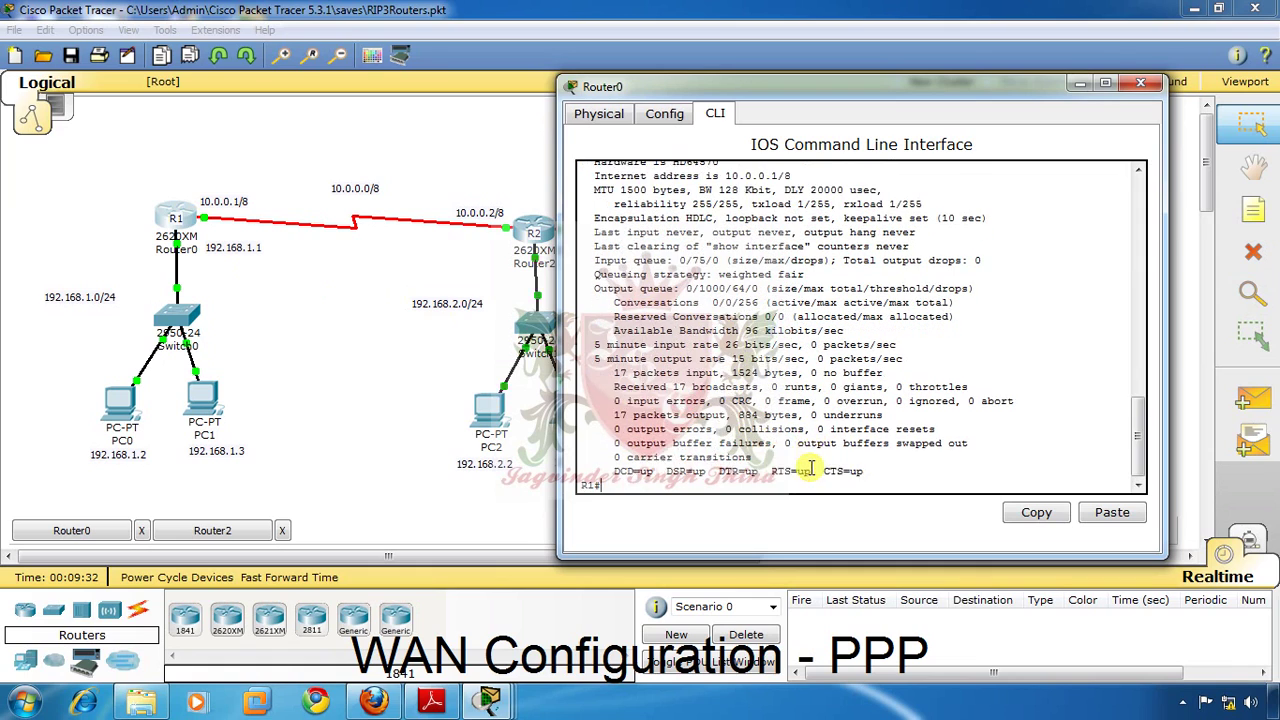
key("space")
key("Return")
- Enter global configuration mode on R1 with conf t and select interface se 0/0 for configuration
type("com")
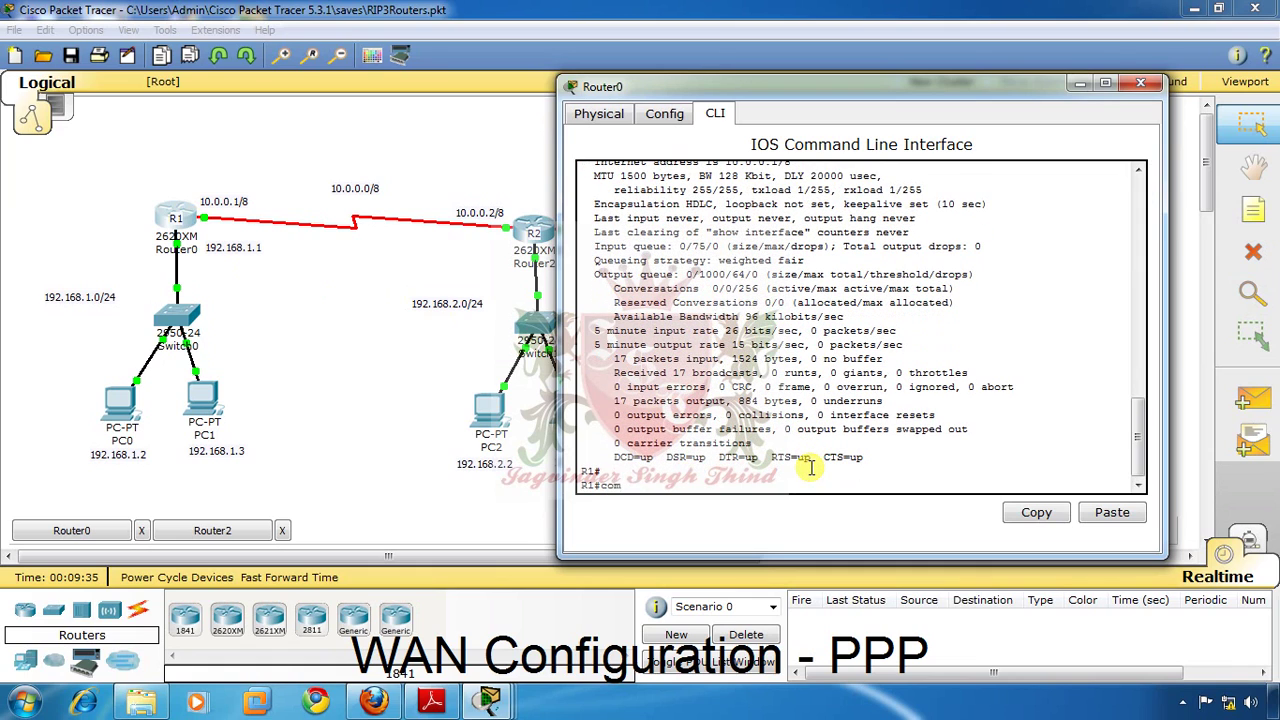
key("BackSpace")
type("nf t")
key("Return")
type("in se 0")
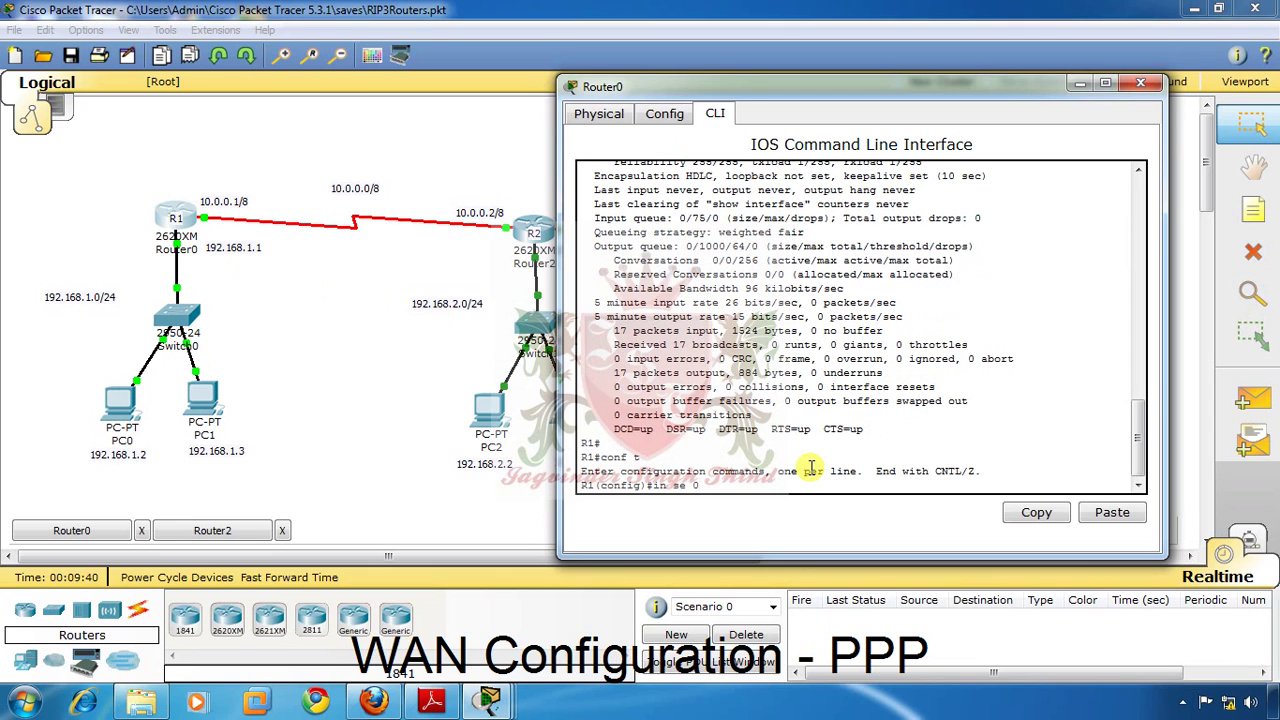
type("/0")
key("Return")
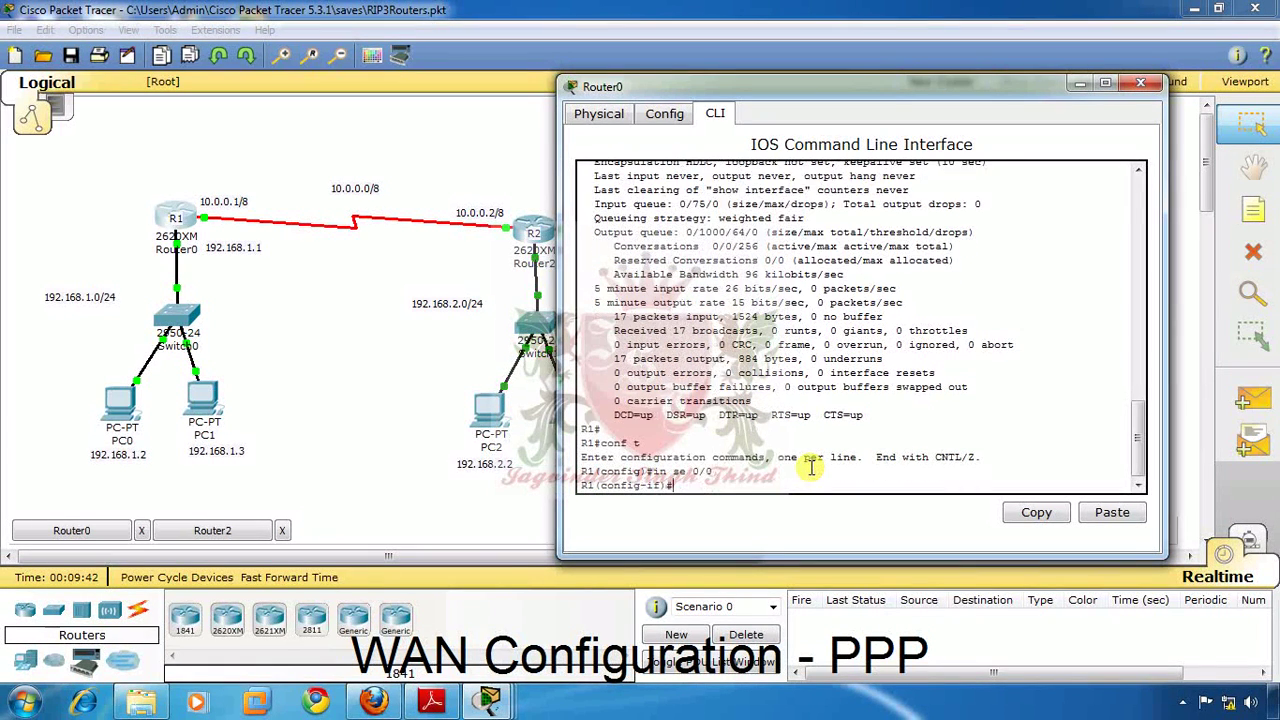
- List the encapsulation types for R1's se 0/0, set encapsulation ppp on it, and return to privileged EXEC mode
type("en")
key("Tab")
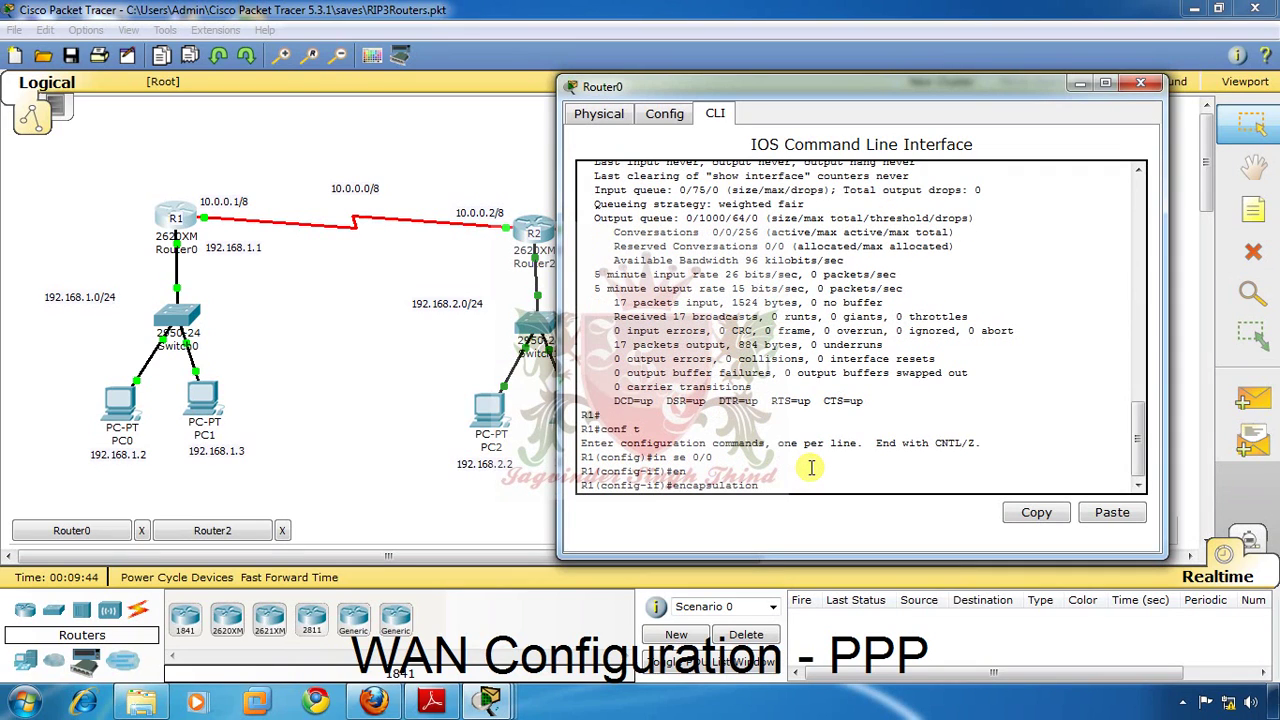
type("?")
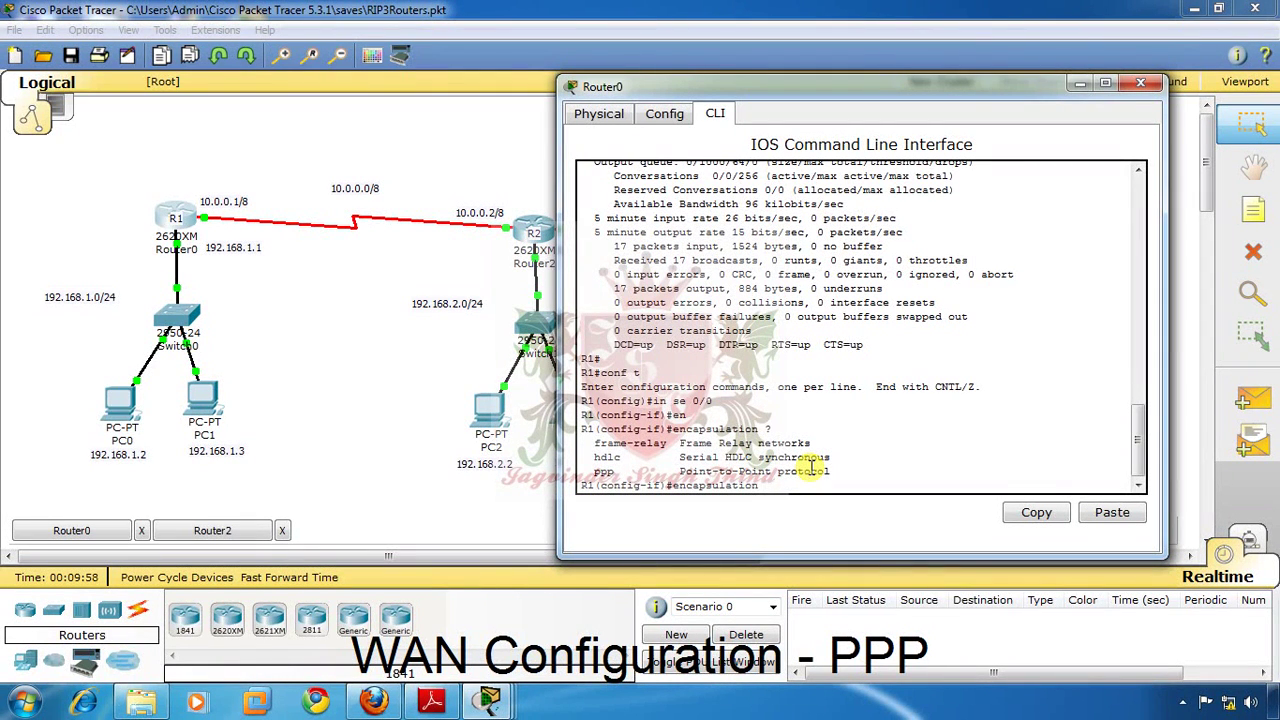
key("Tab")
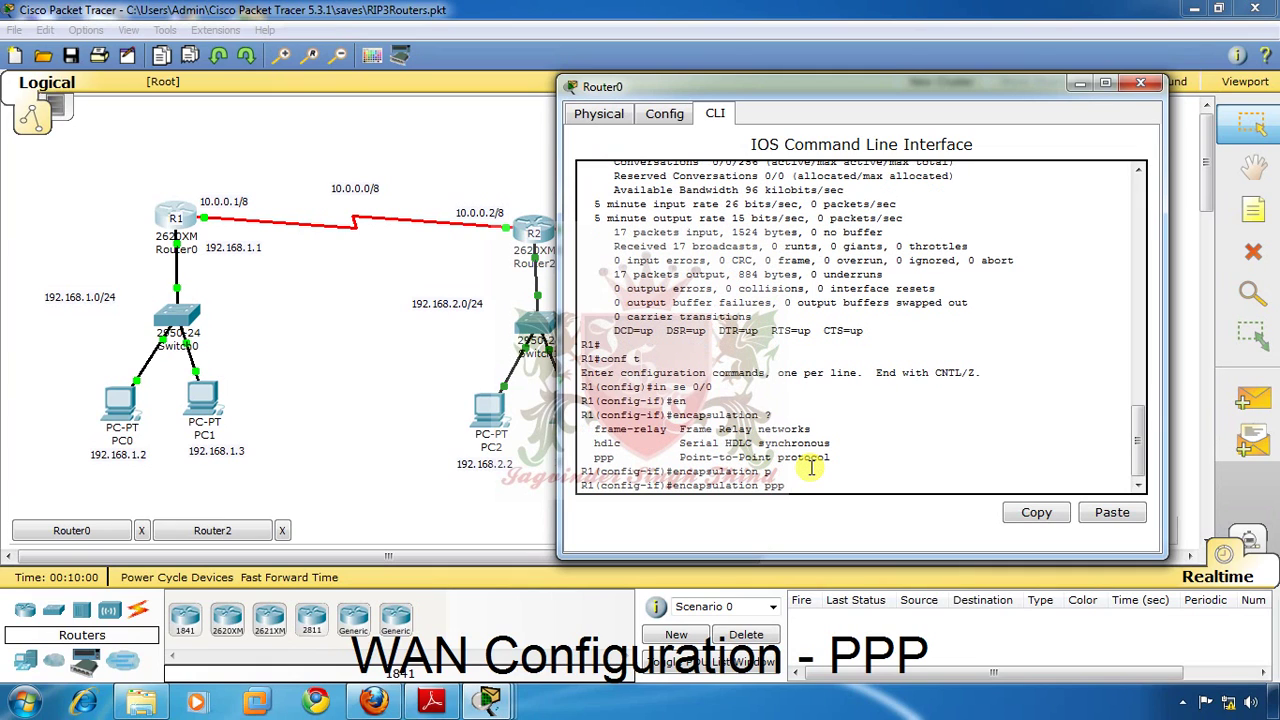
key("Return")
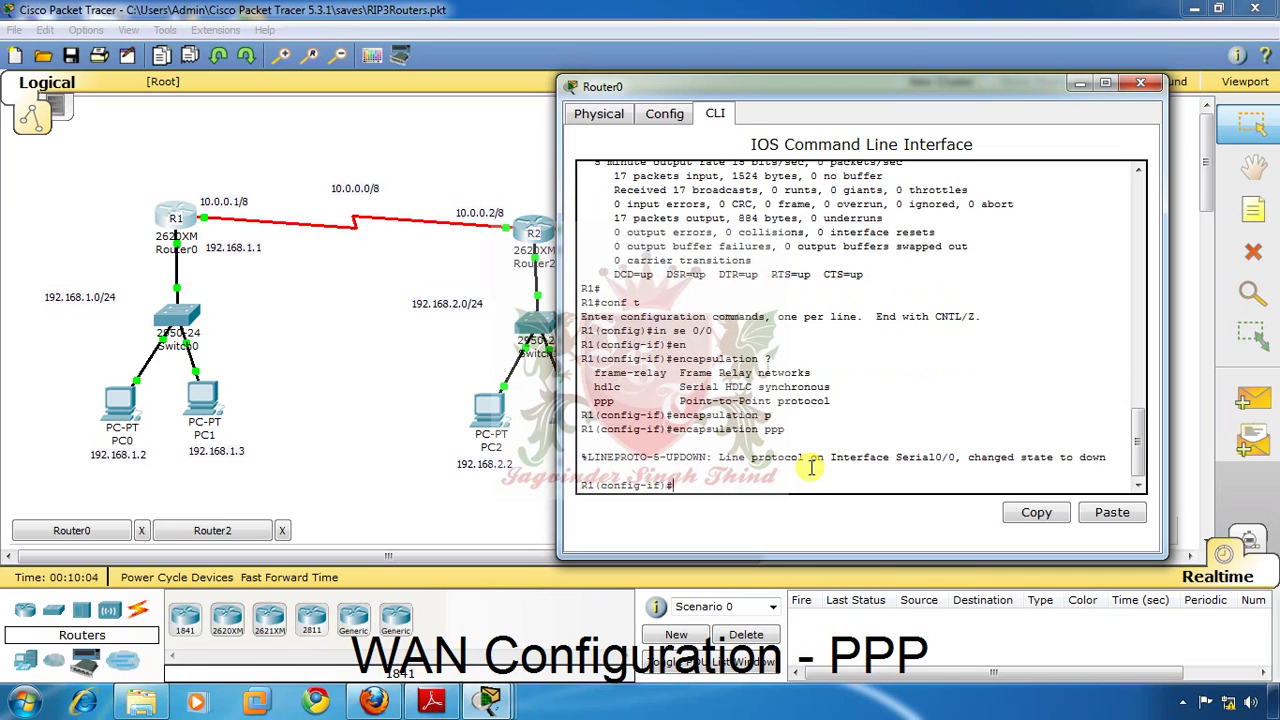
key("ctrl+z")
key("Return")
key("Return")
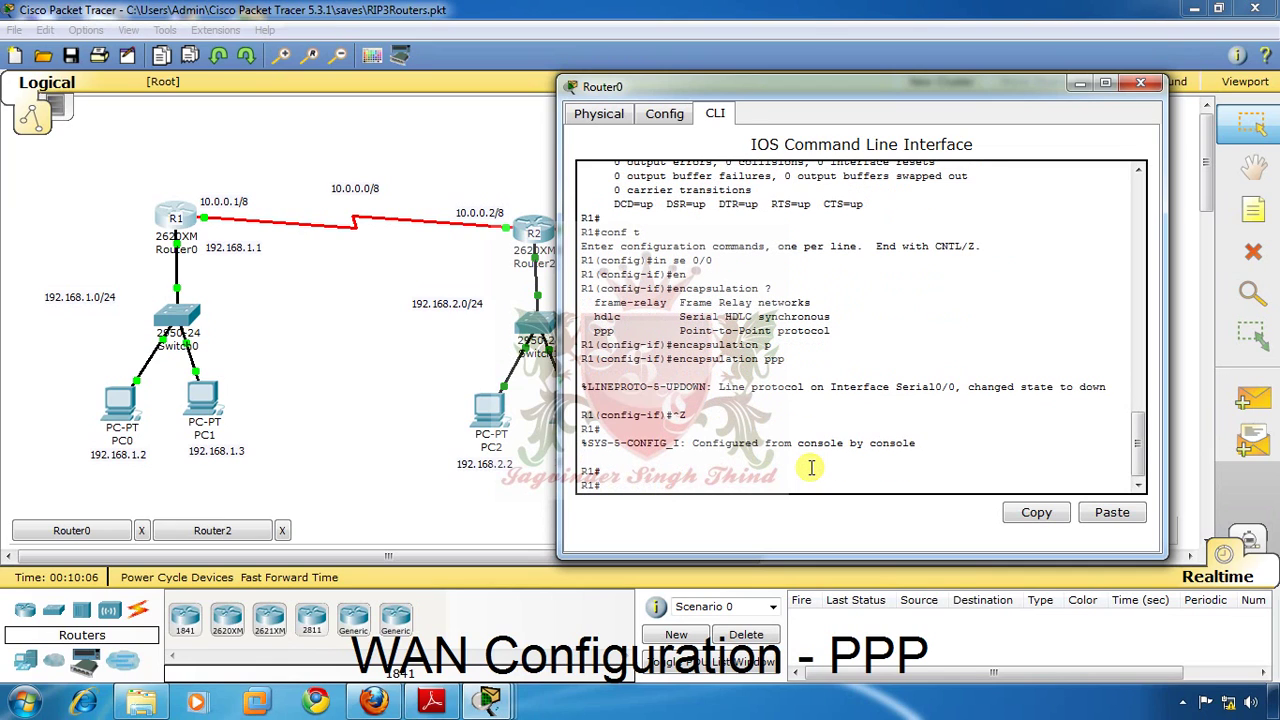
- Review the line protocol message on R1, run sh interfaces se0/0 to check the interface and line protocol states, and quit the paged output
triple_click(990, 387)
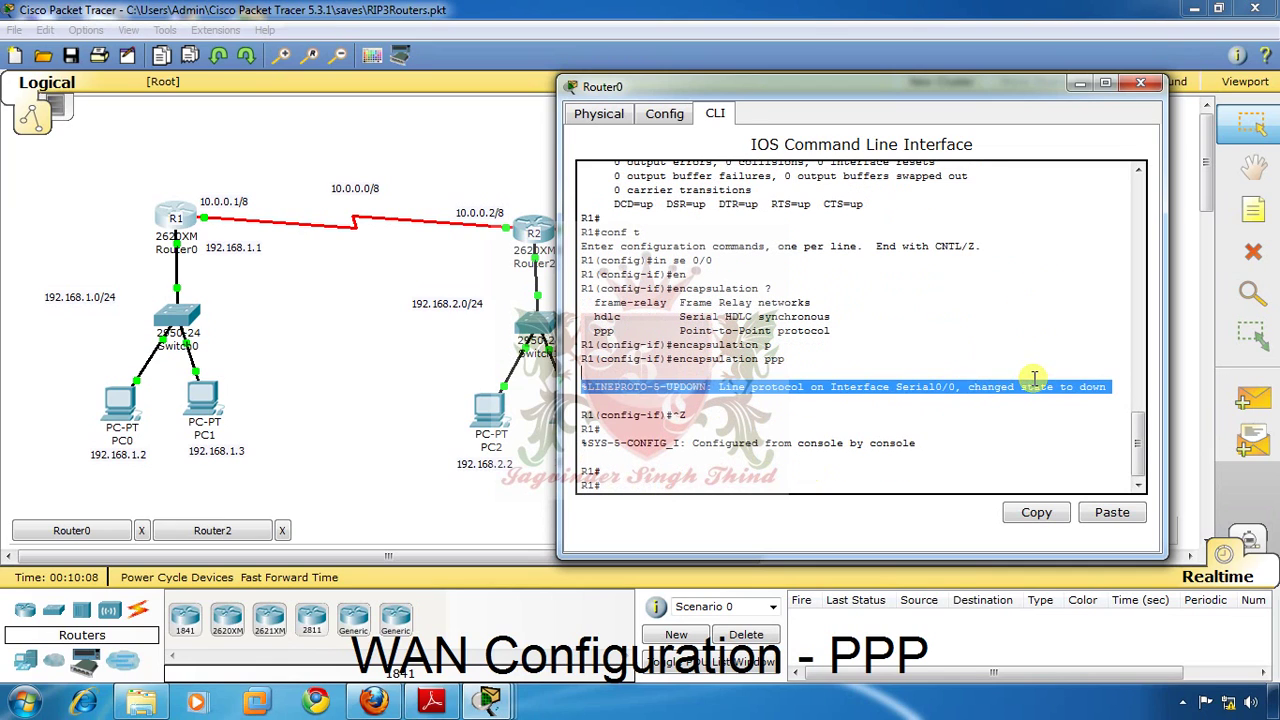
left_click(1055, 420)
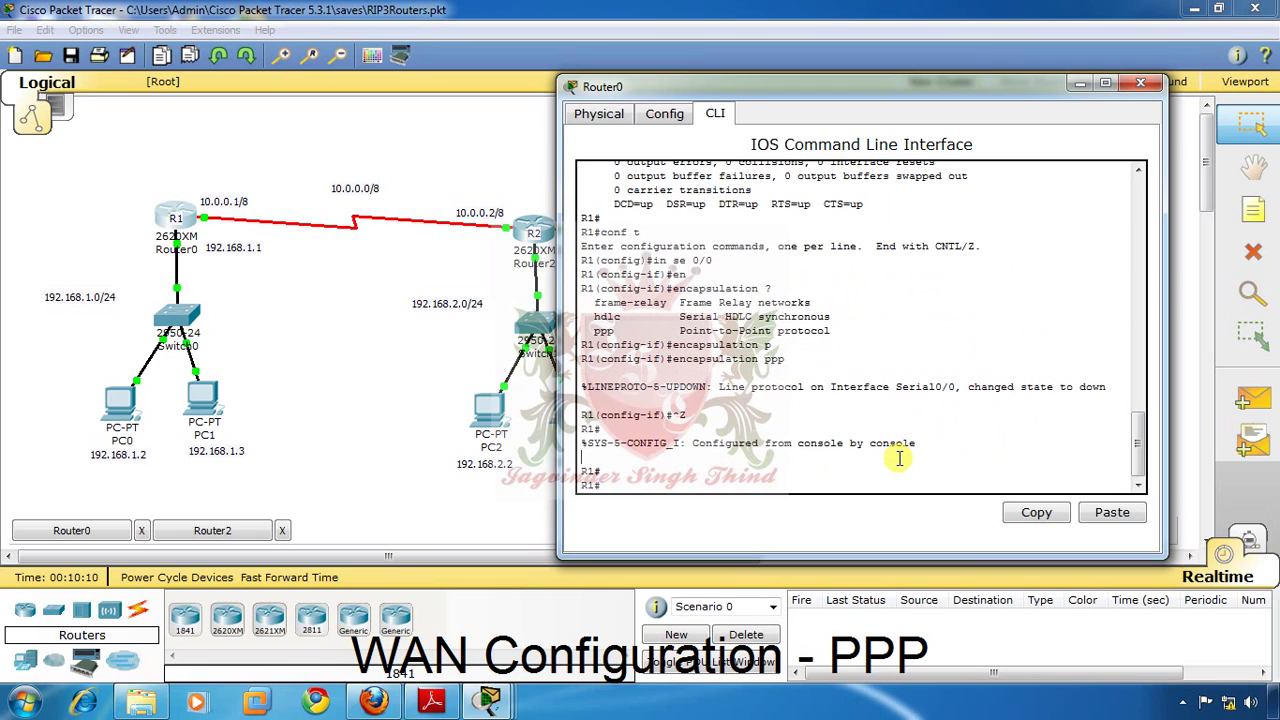
type("sh interfaces se0/0")
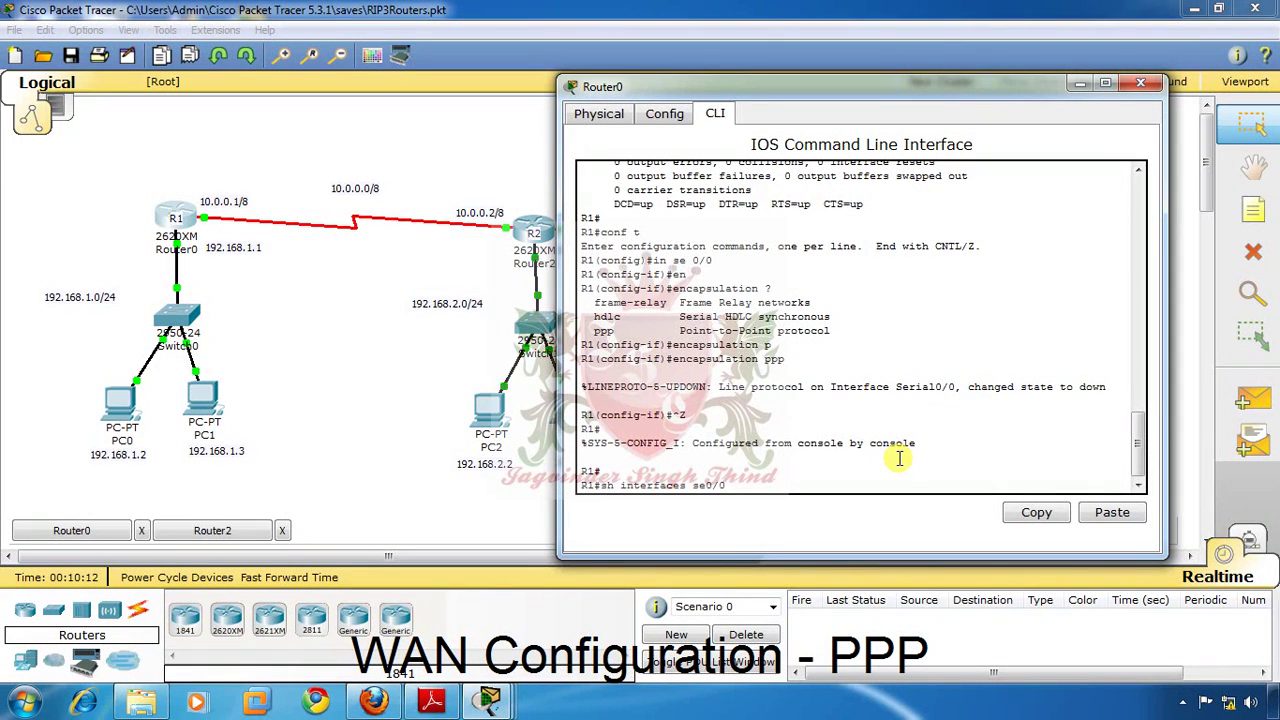
key("Return")
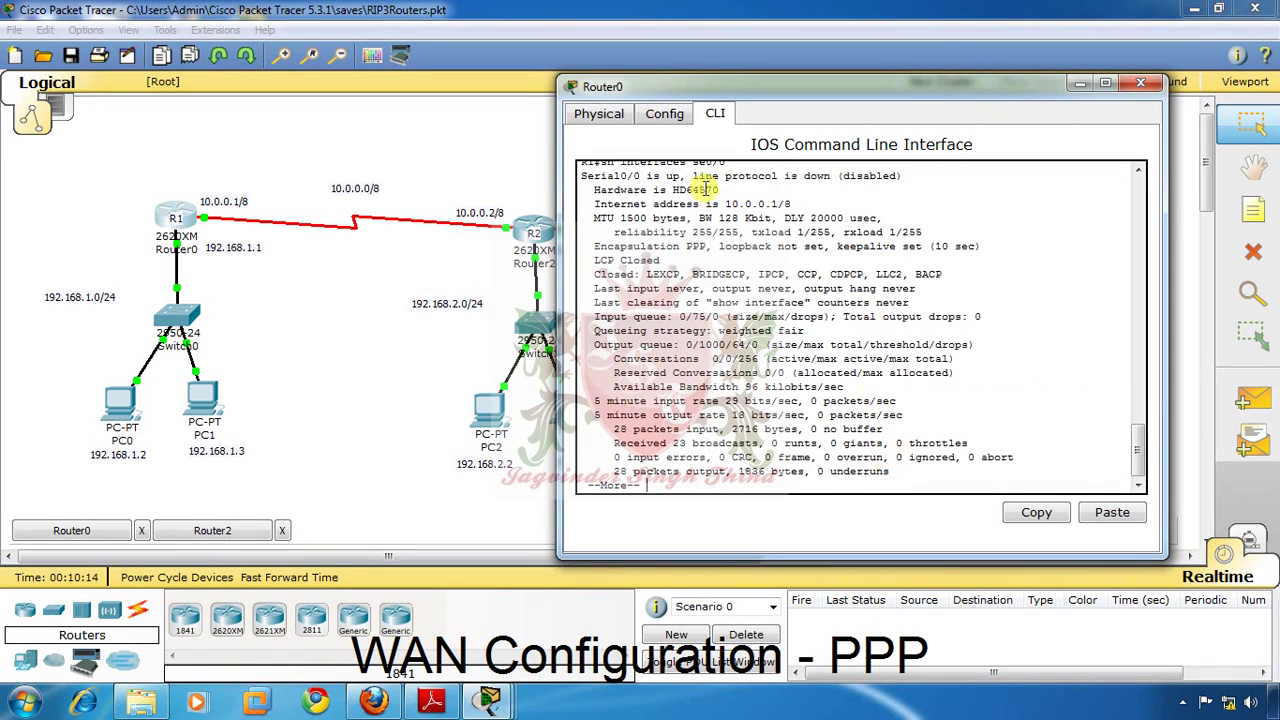
left_click_drag(646, 177, 676, 176)
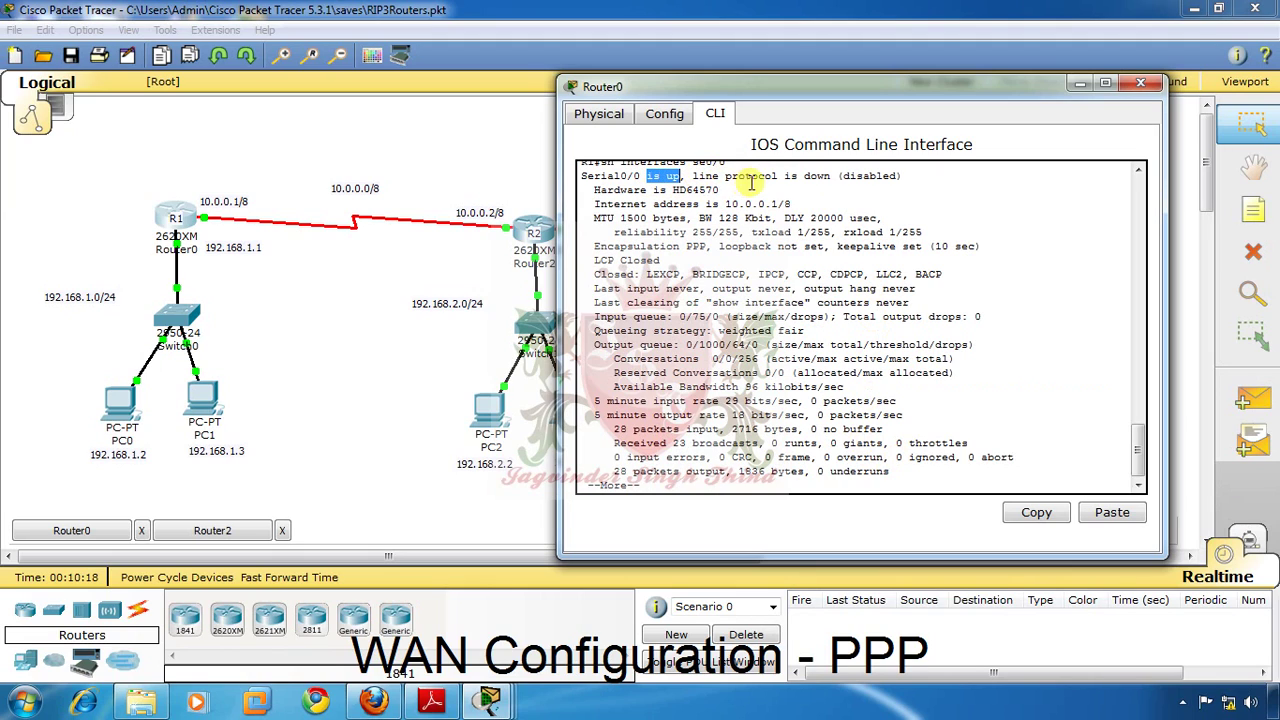
left_click_drag(770, 177, 845, 177)
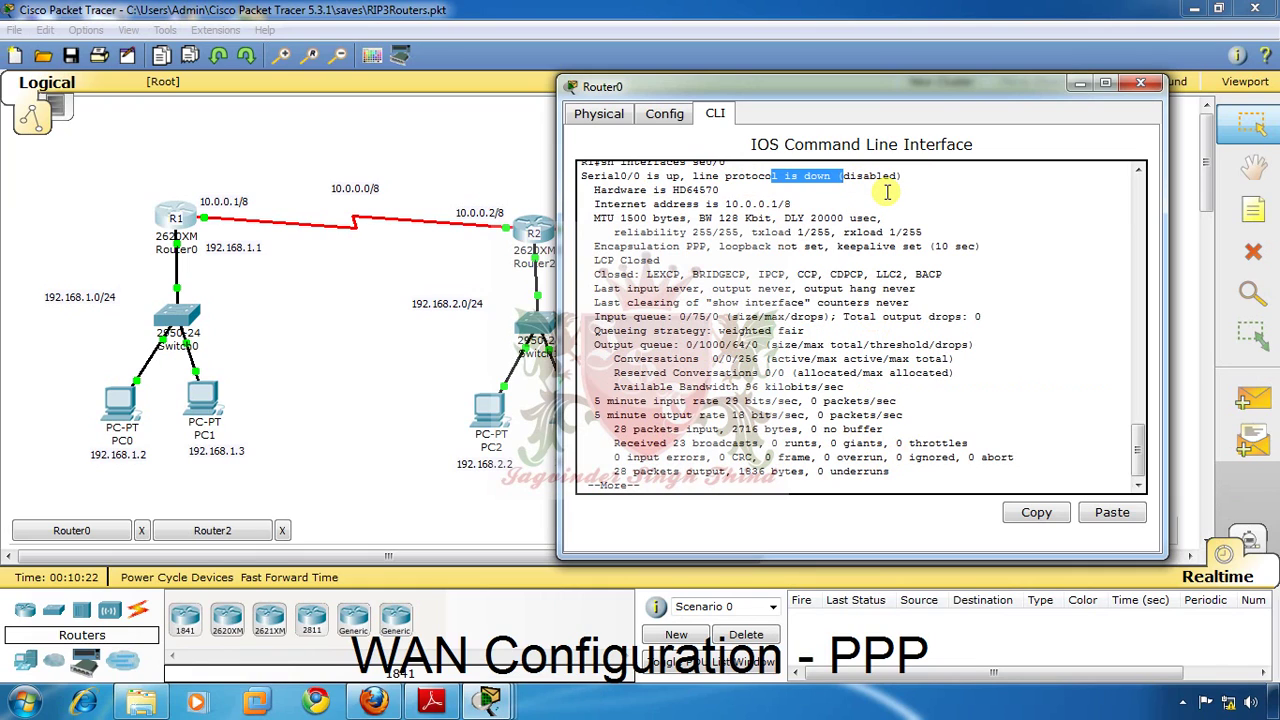
left_click(804, 344)
key("ctrl+c")
- Run sh ip int br on R1 and check the status and protocol columns for Serial0/0
key("Up")
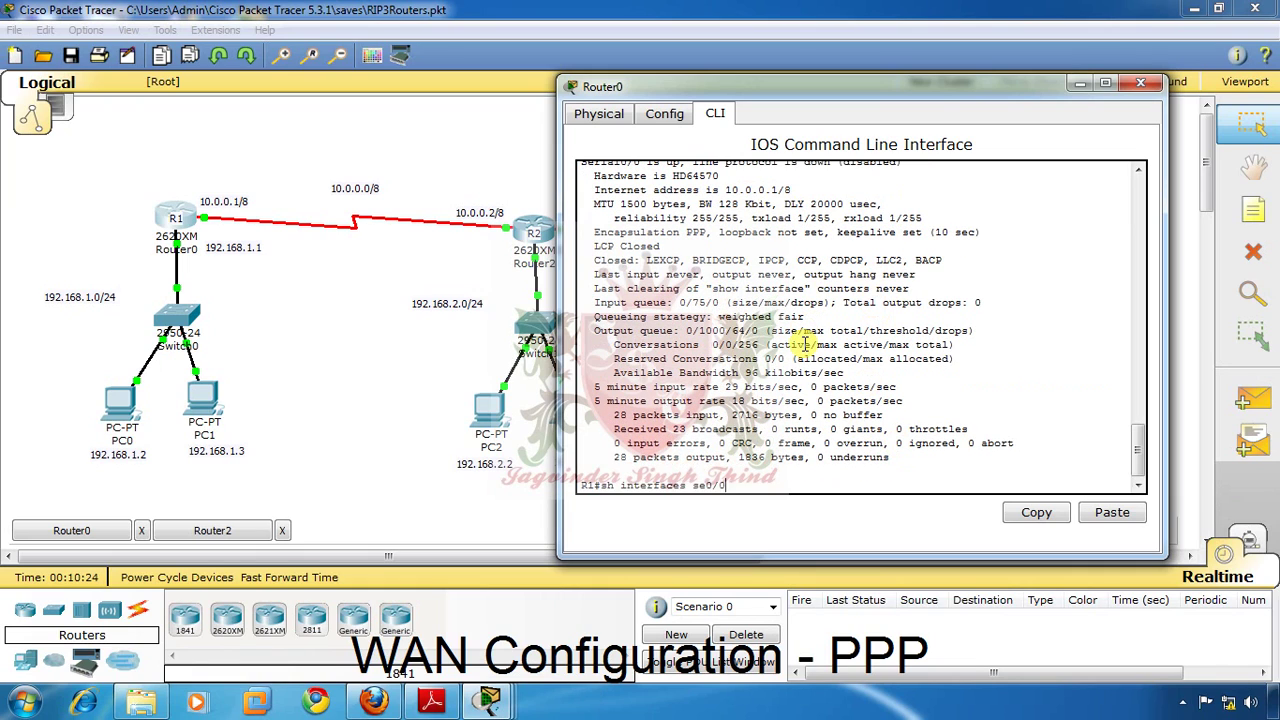
key("Up")
key("Down")
key("Down")
type("en")
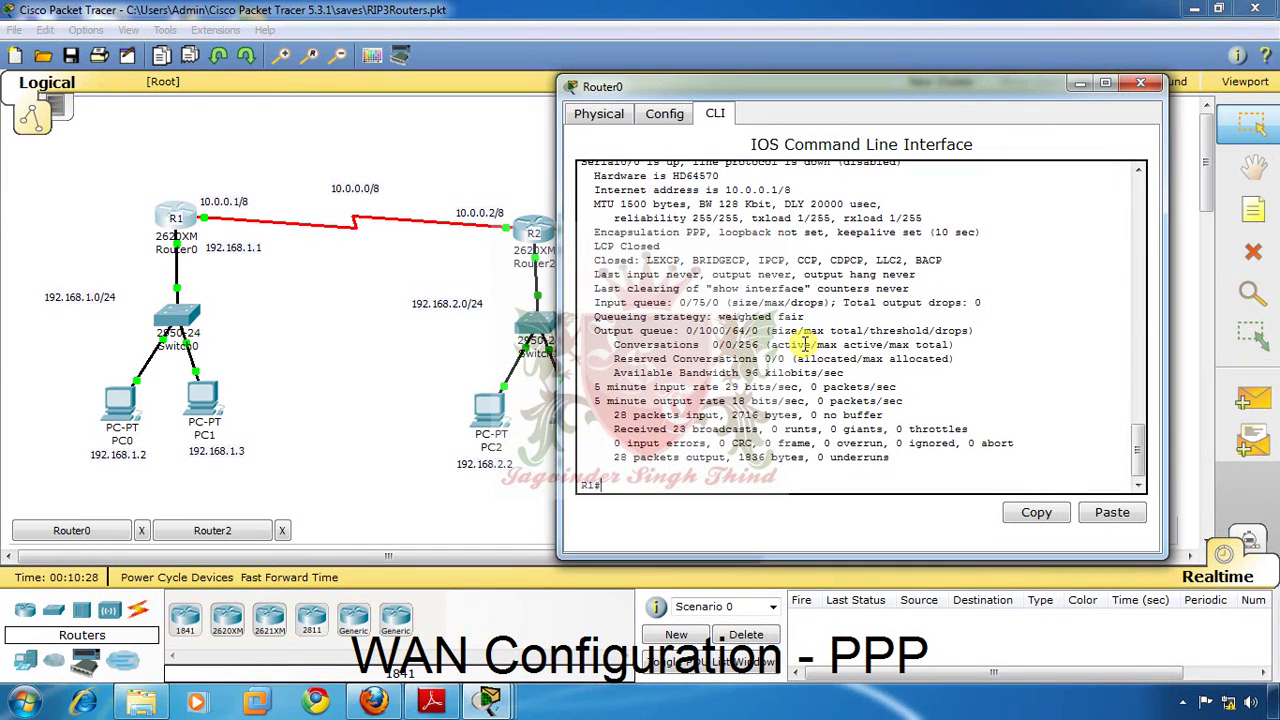
type("sh ip int br")
key("Return")
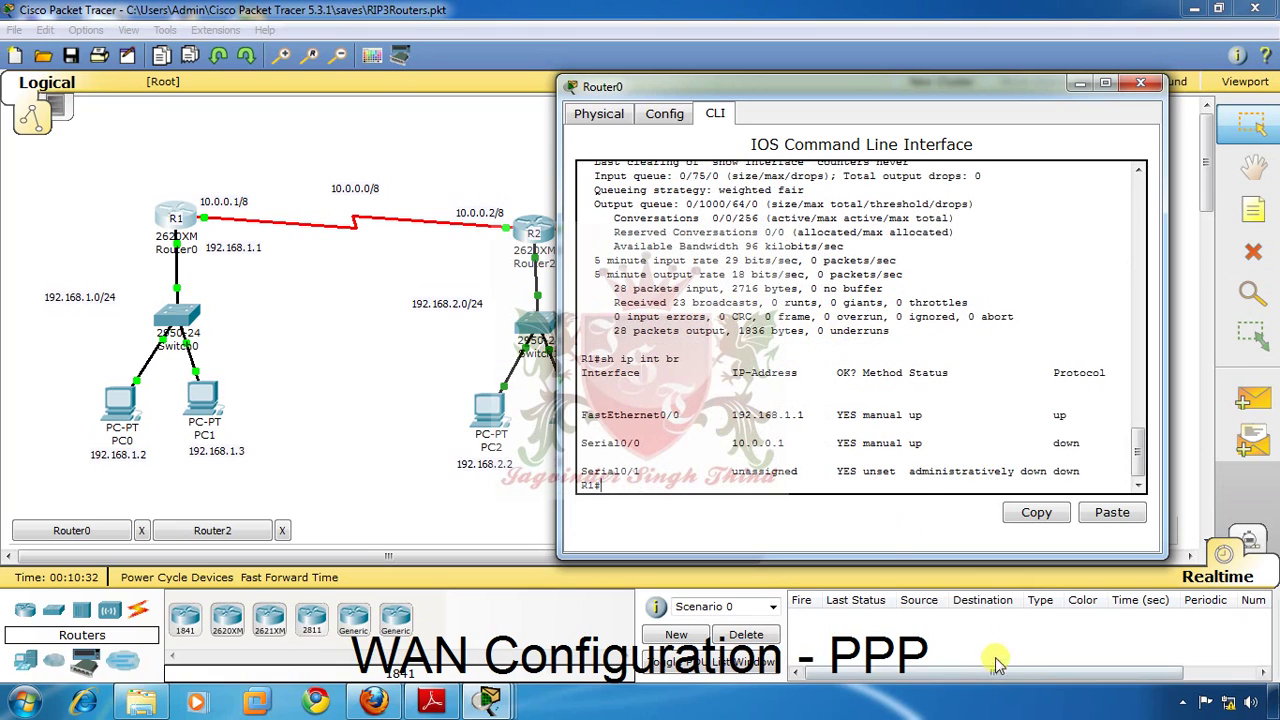
double_click(914, 443)
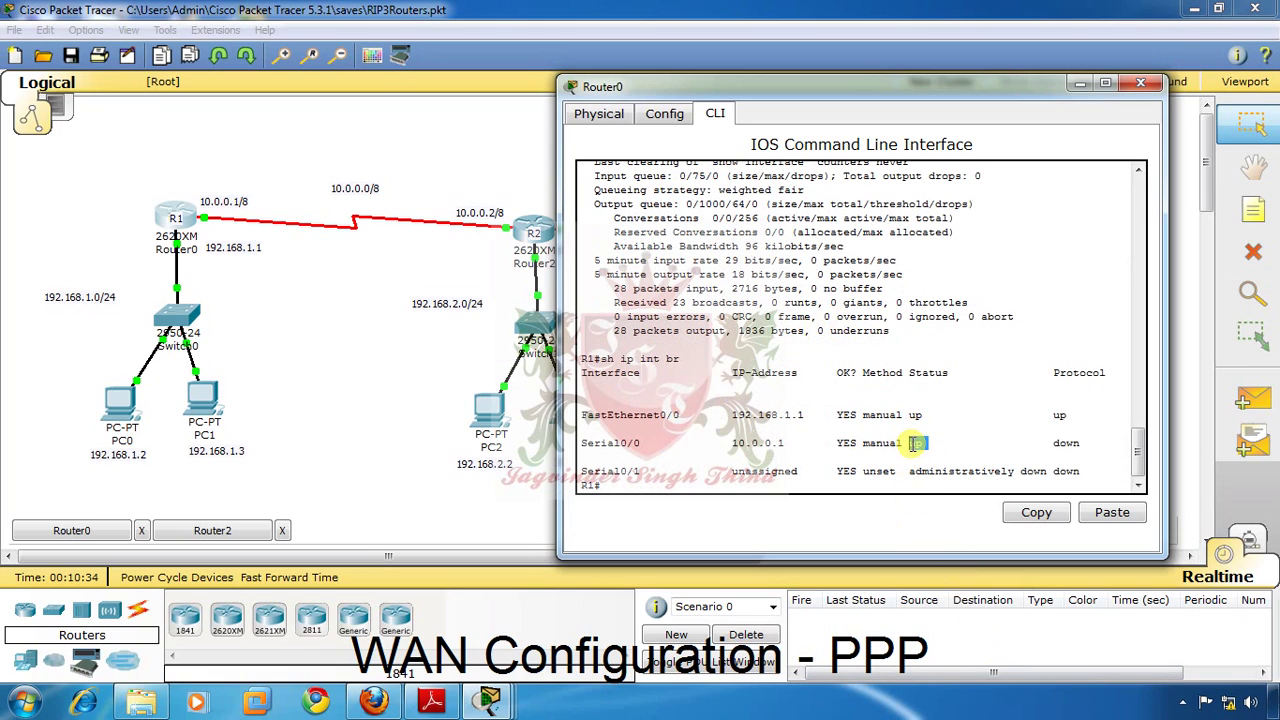
left_click_drag(914, 447, 1088, 449)
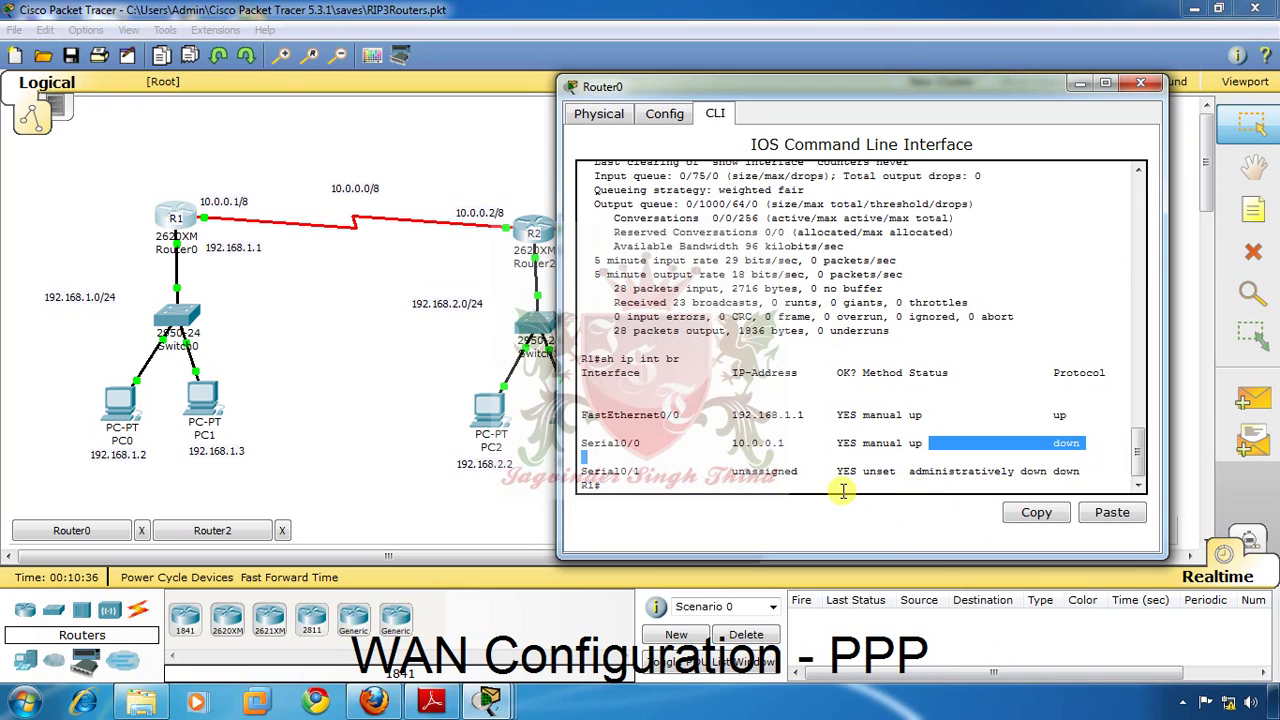
left_click(812, 487)
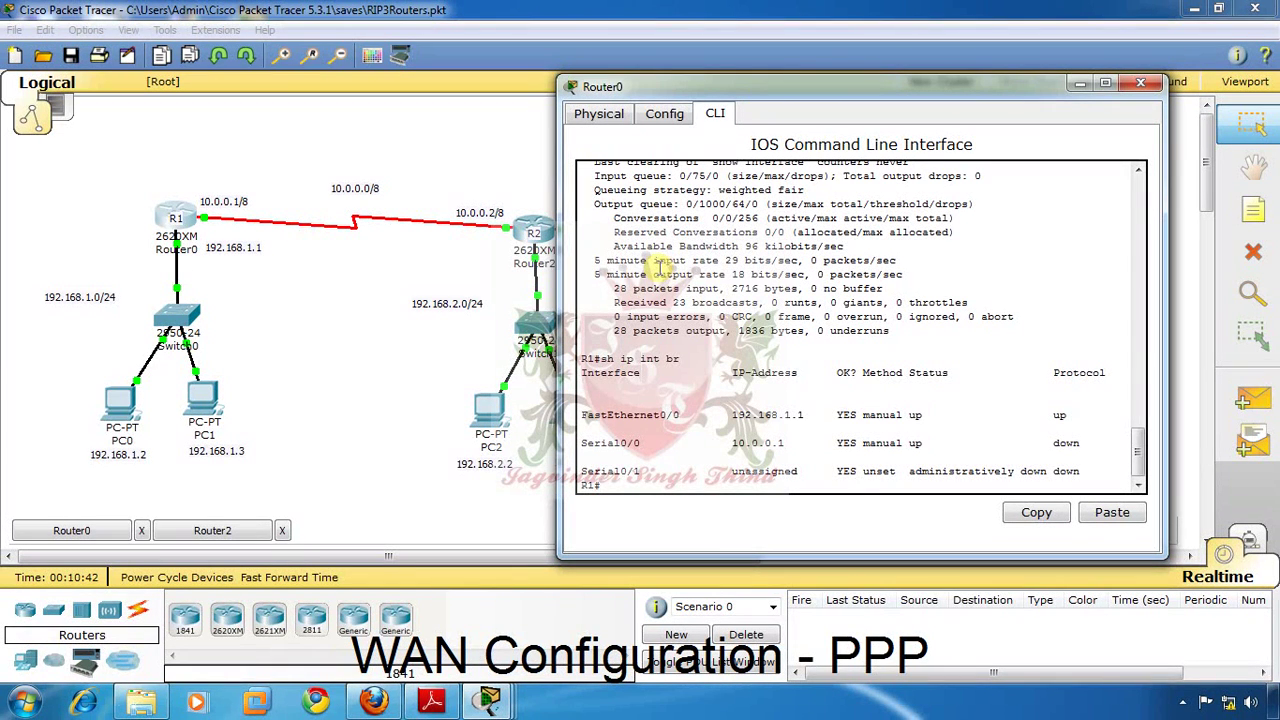
- On R2, enter global configuration mode with conf t and select interface se 0/1, the one with address 10.0.0.2
left_click(553, 236)
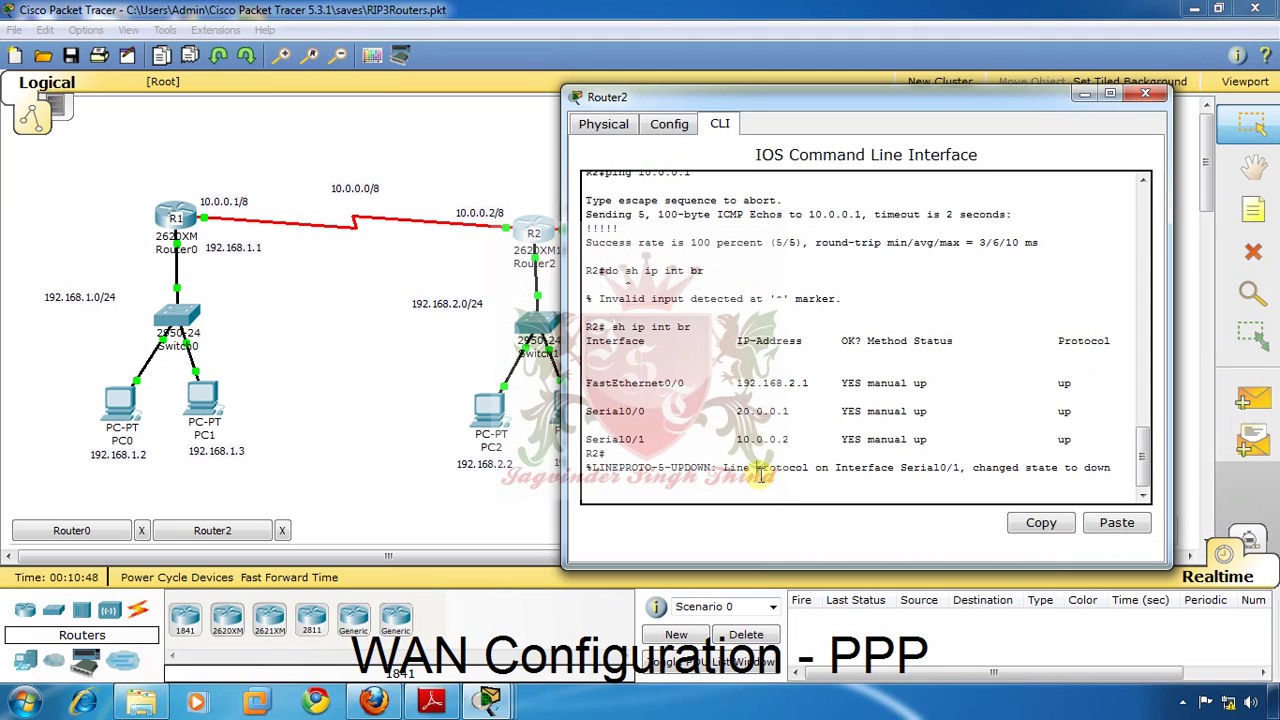
key("Return")
type("c")
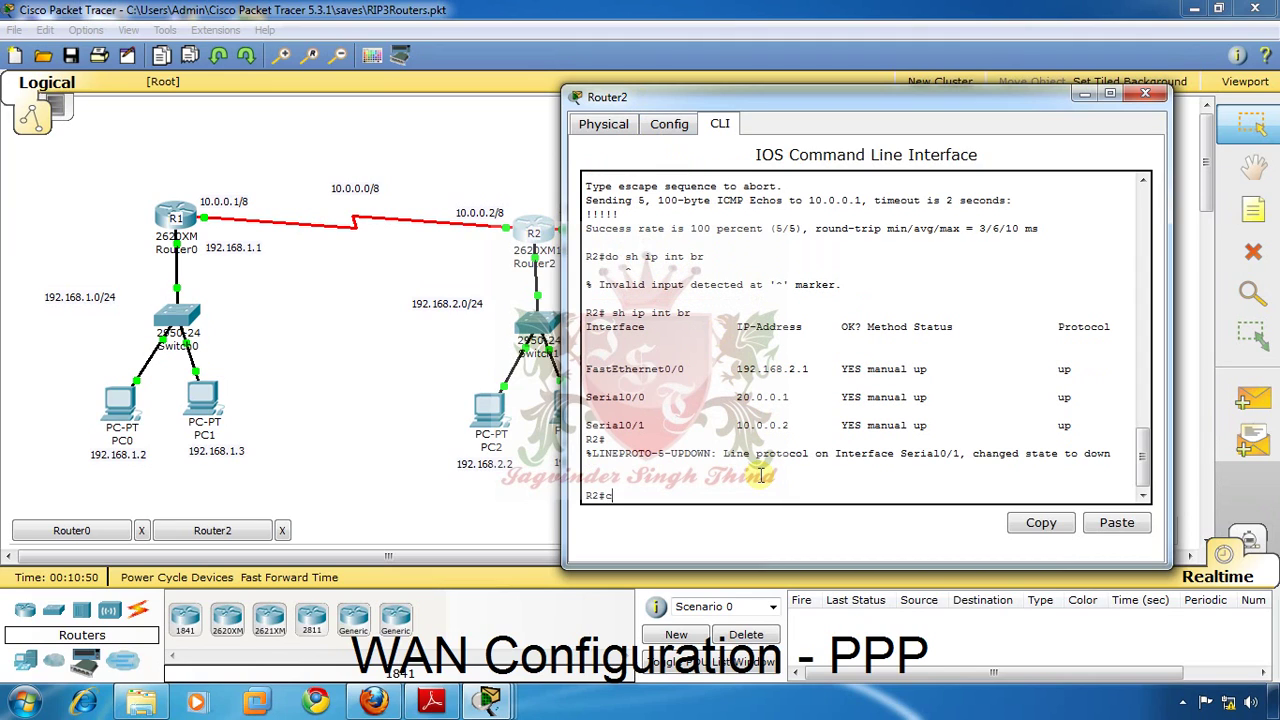
type("onf t")
key("Return")
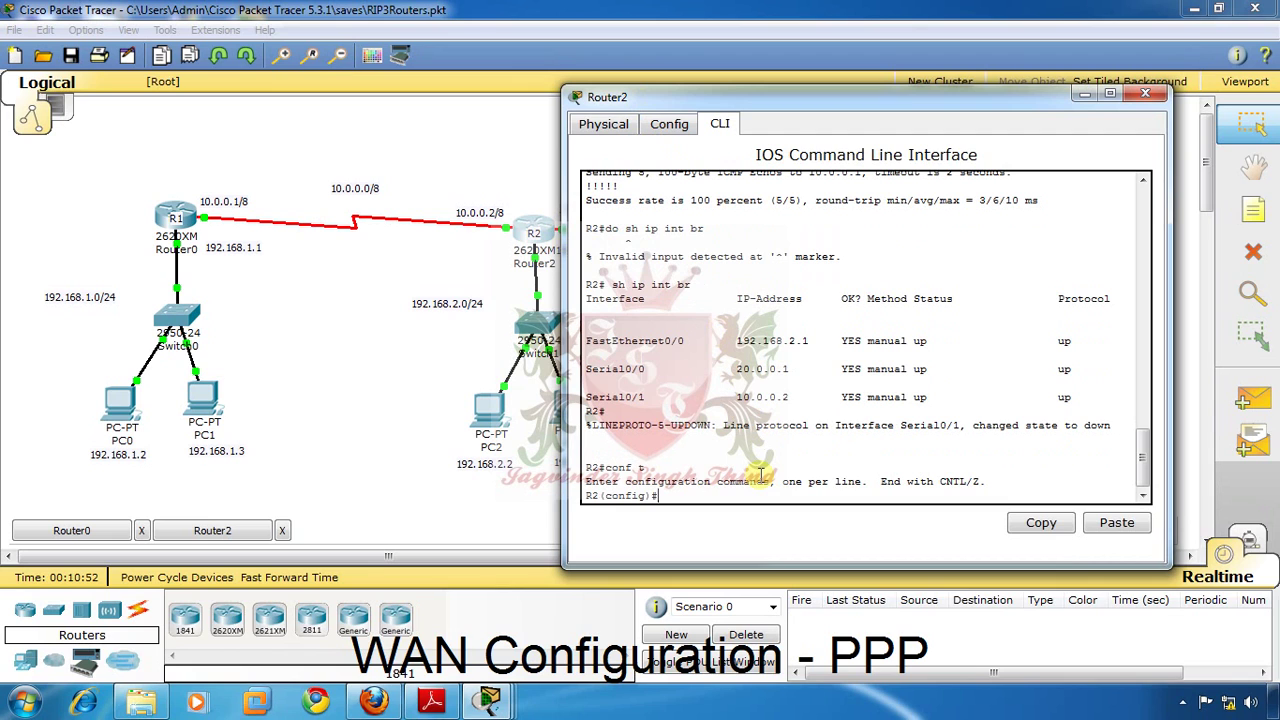
type("in se")
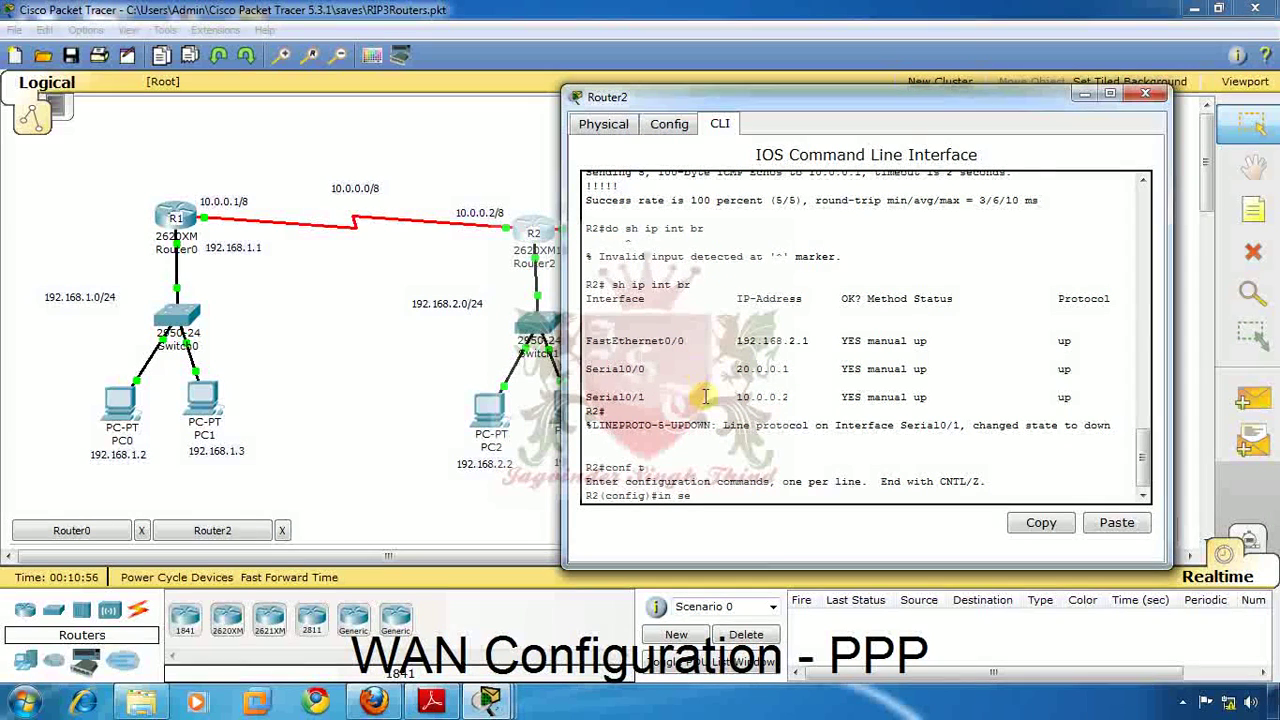
left_click_drag(734, 397, 801, 397)
left_click(745, 496)
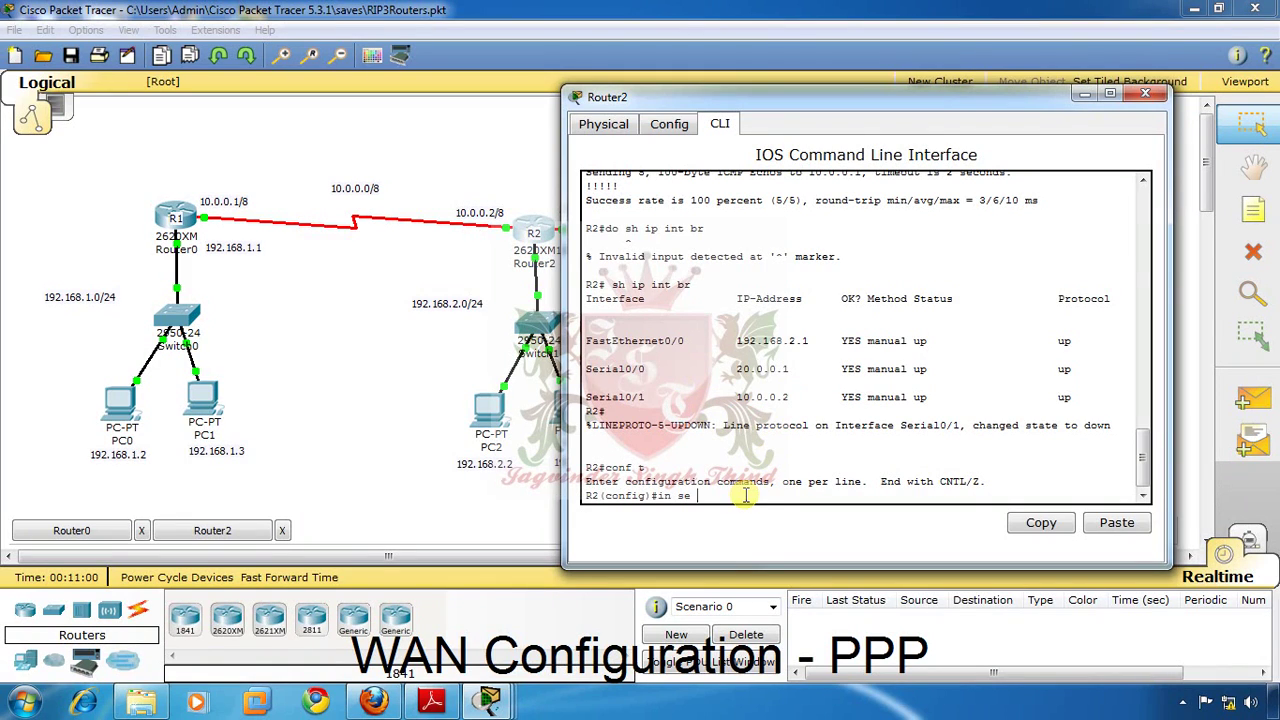
type("0/1")
key("Return")
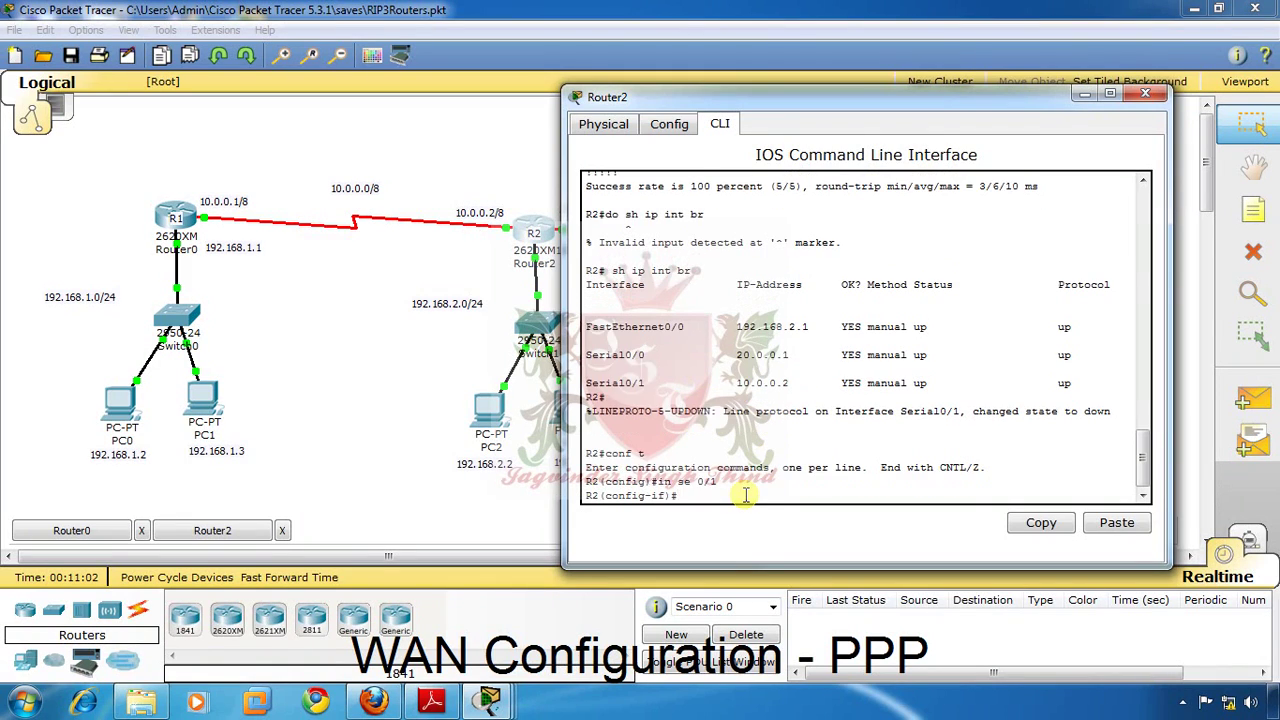
- Set encapsulation ppp on R2's se 0/1 and return to privileged EXEC mode
type("en")
key("Tab")
type("p")
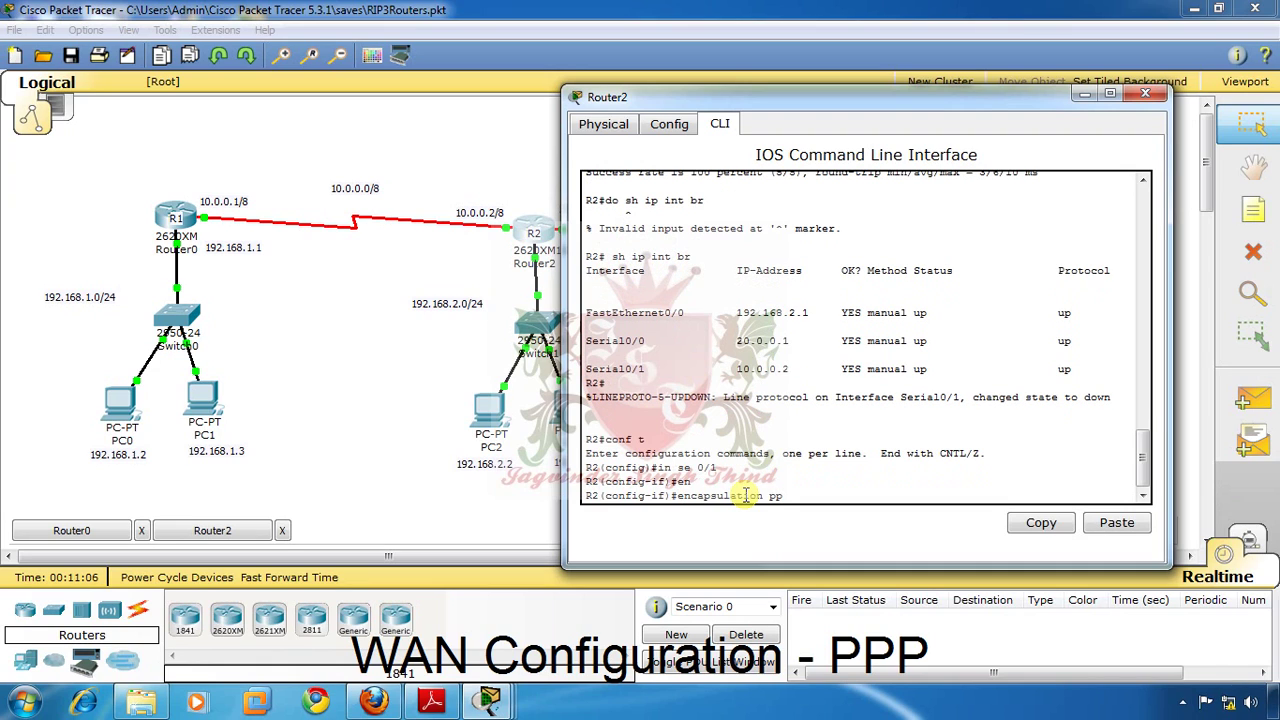
type("p")
key("Tab")
key("Return")
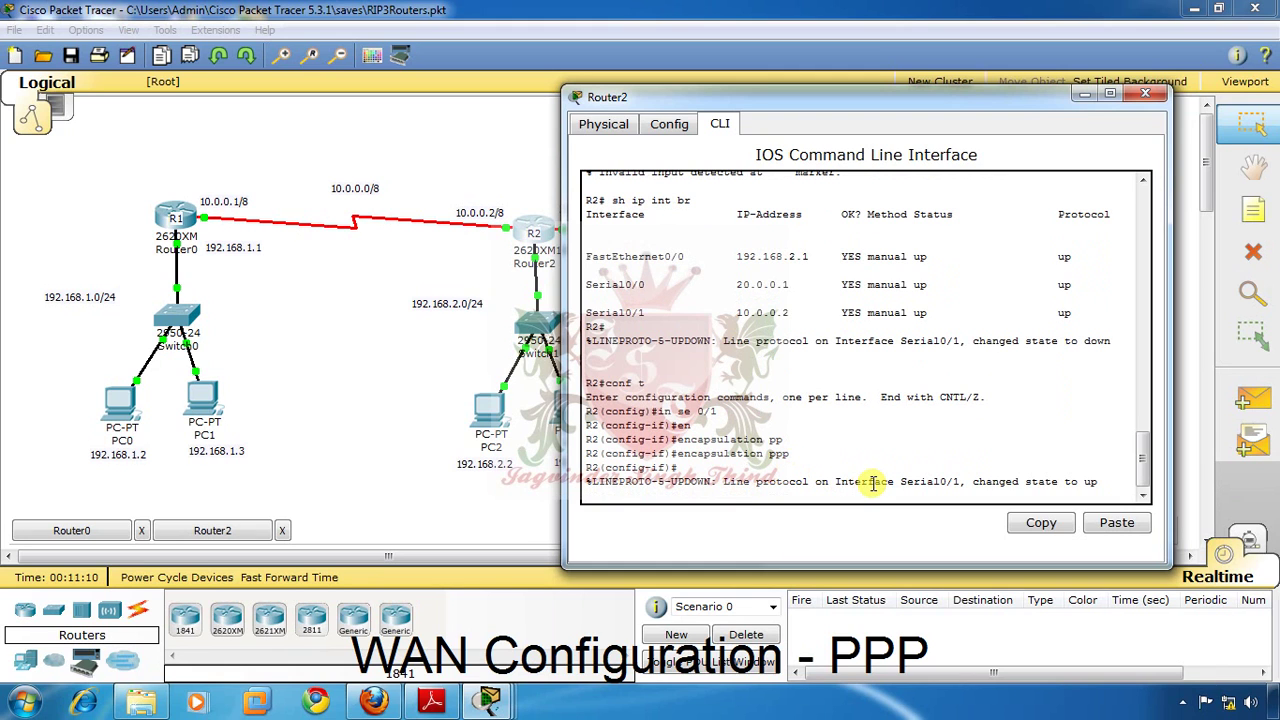
key("Up")
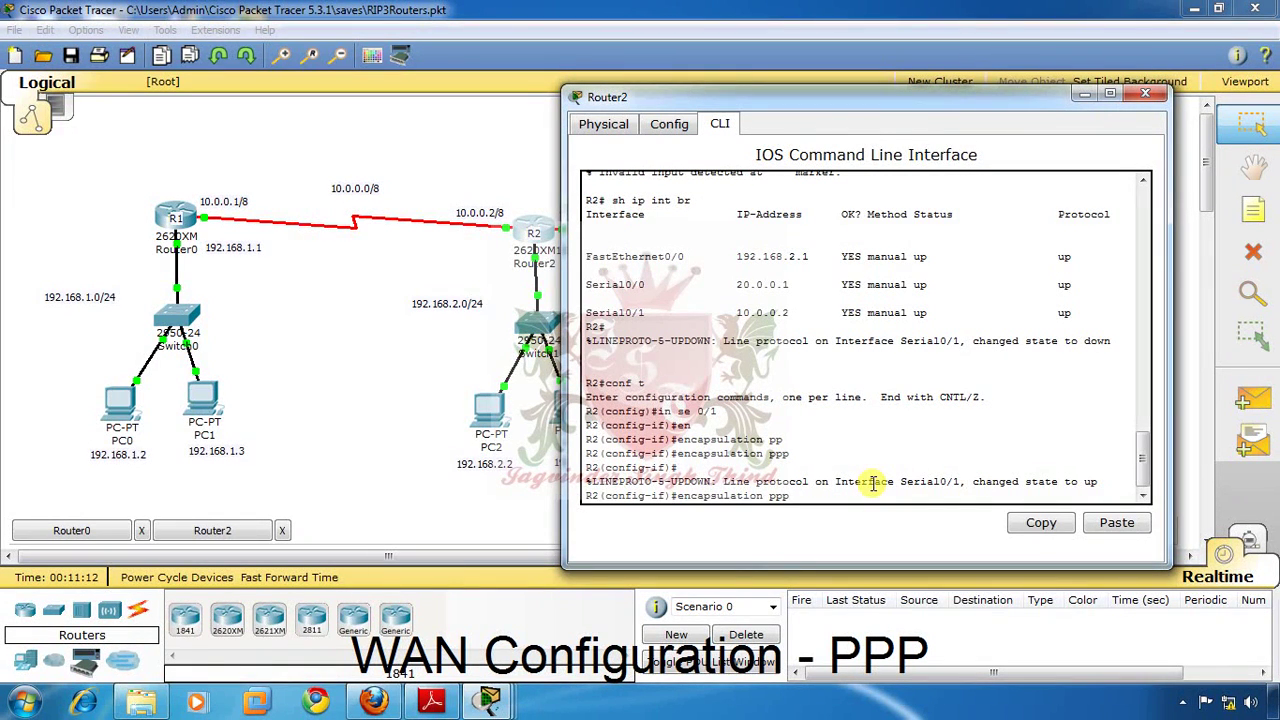
key("ctrl+z")
key("Return")
key("Return")
- Run sh ip int br on R2 and check the status and protocol columns of the serial interfaces
type("conf t")
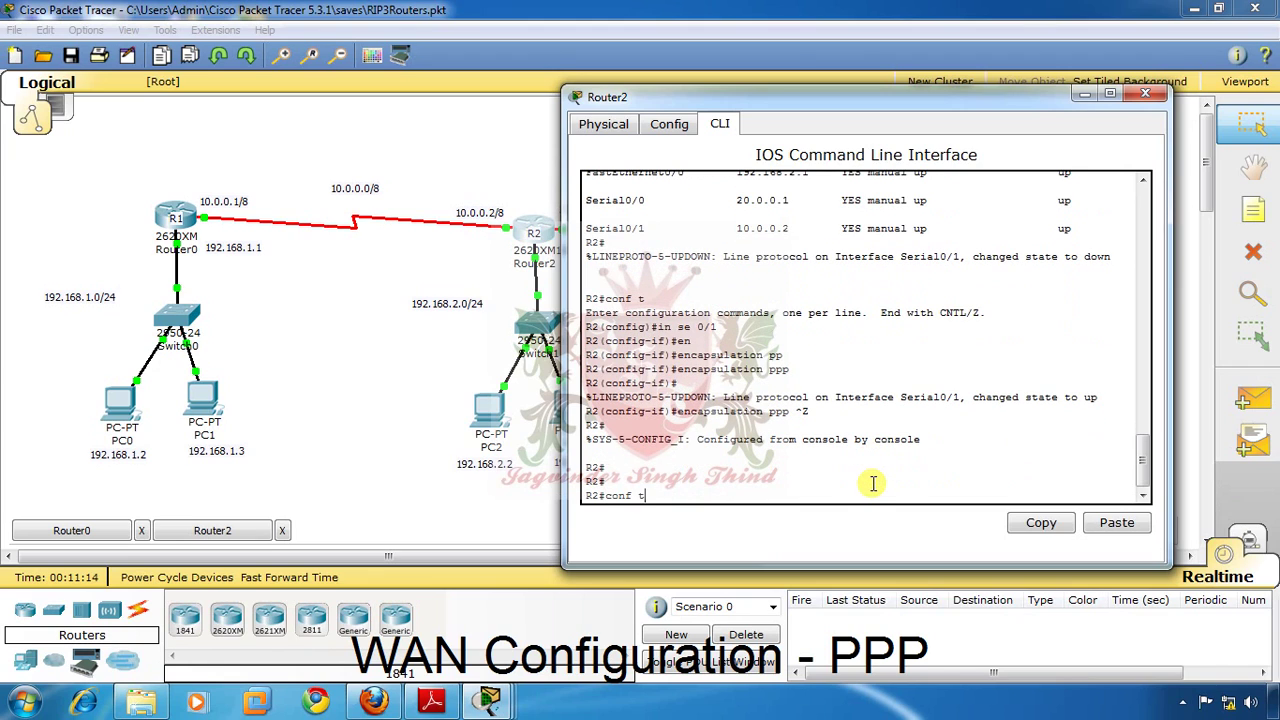
key("Up")
key("Up")
key("Return")
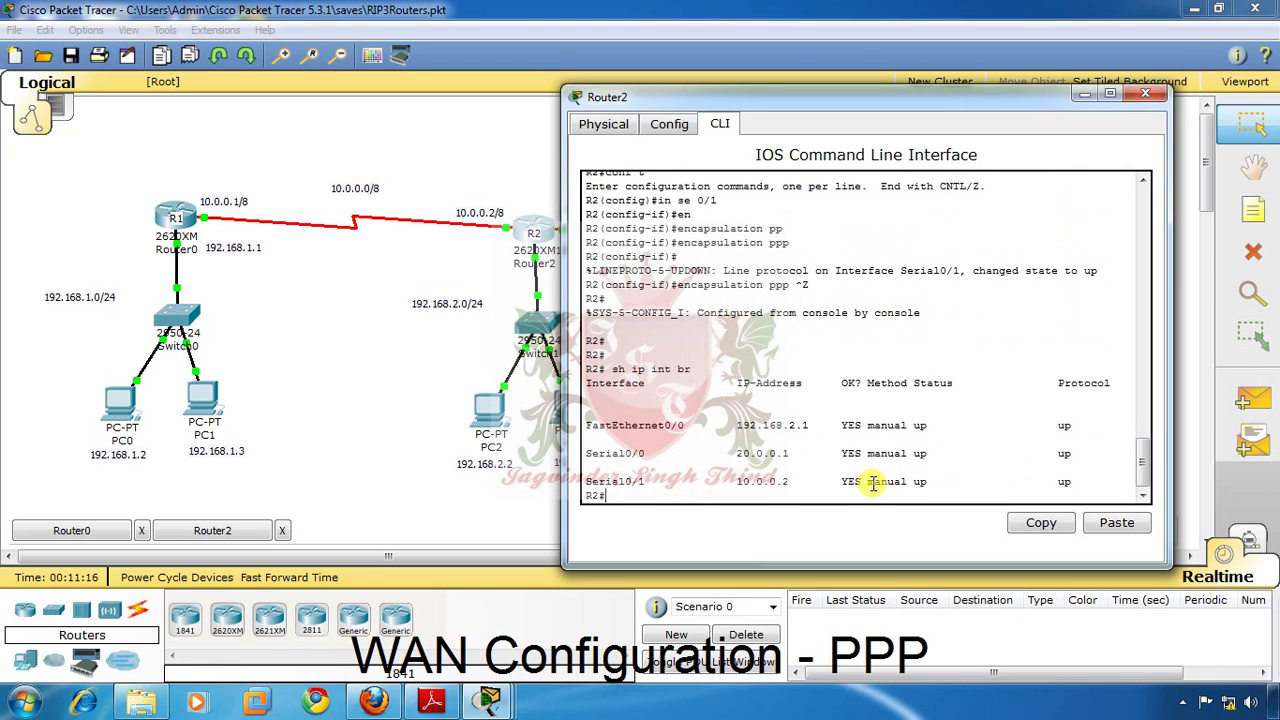
left_click_drag(1083, 453, 878, 453)
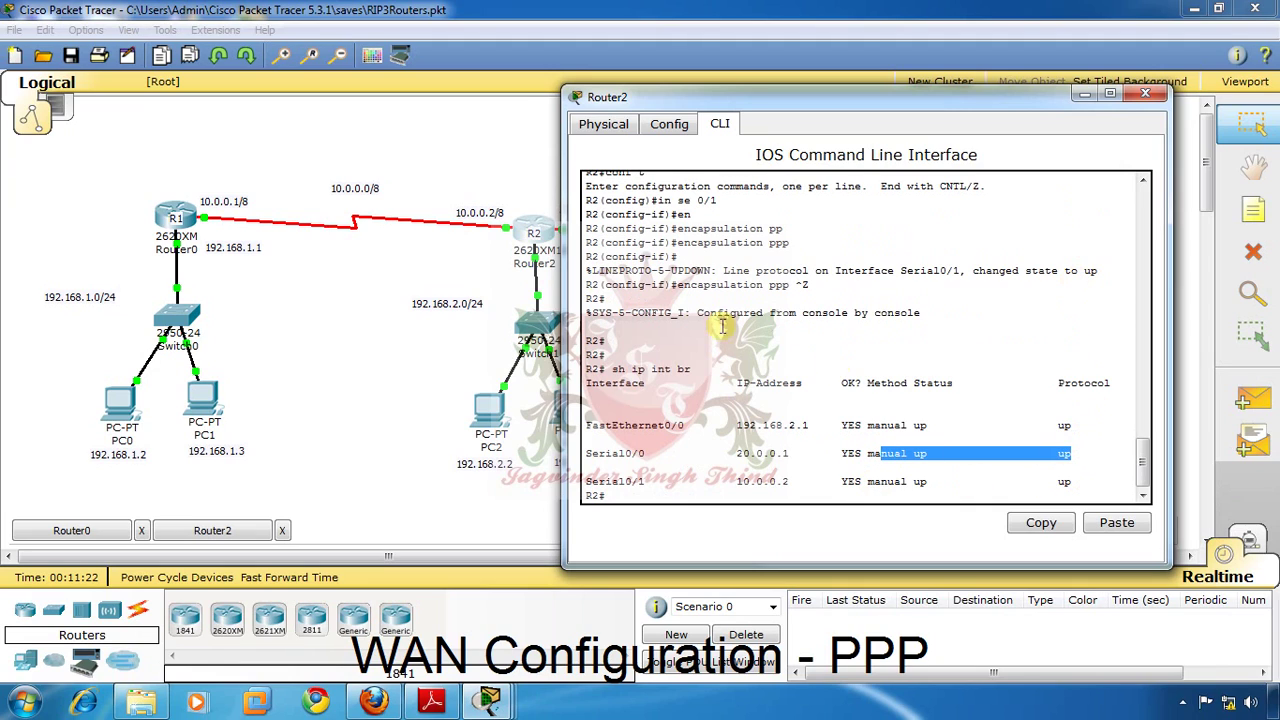
- Switch to R1's command line, run sh ip int br again, and compare Serial0/0's protocol column with the previous listing
left_click(184, 218)
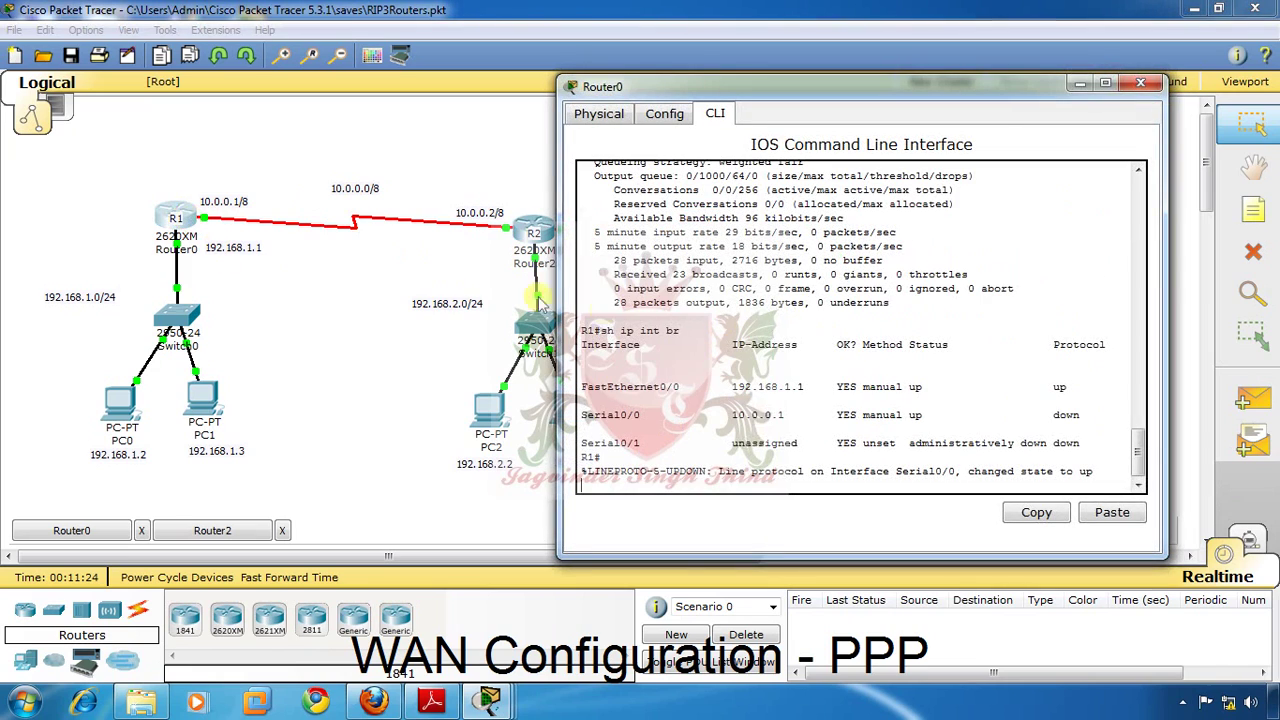
type("sh ip int br")
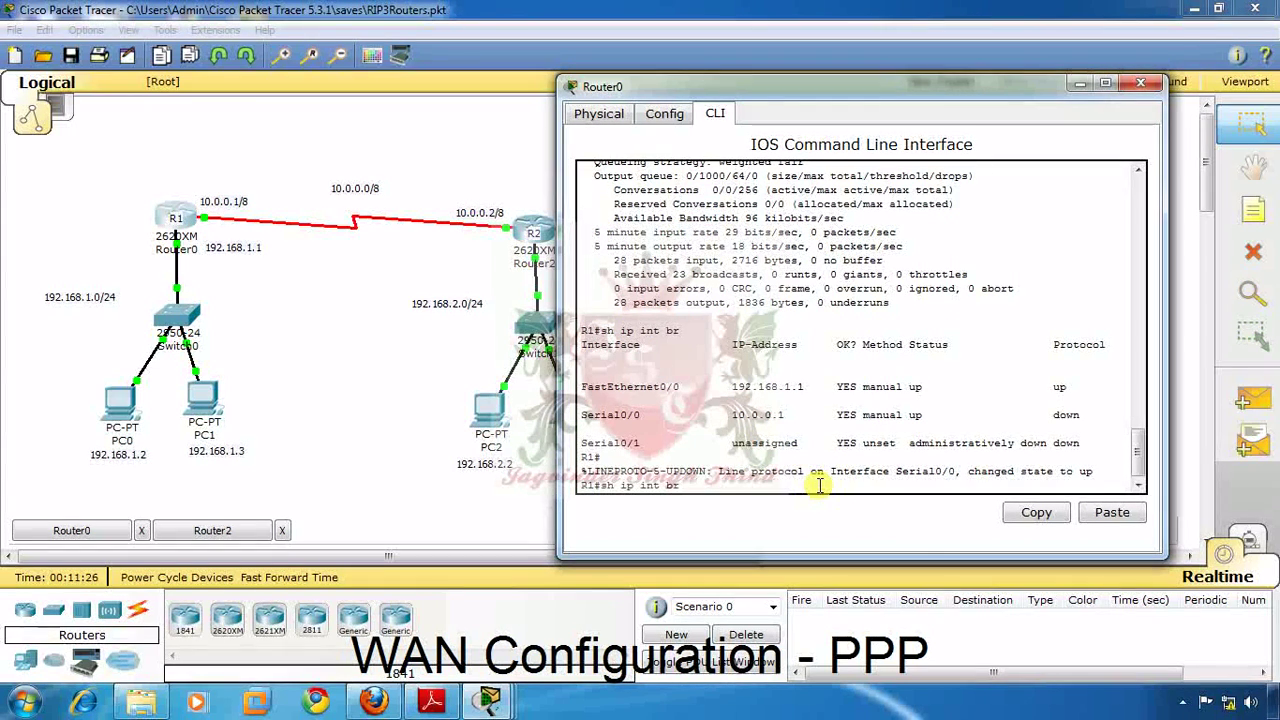
key("Return")
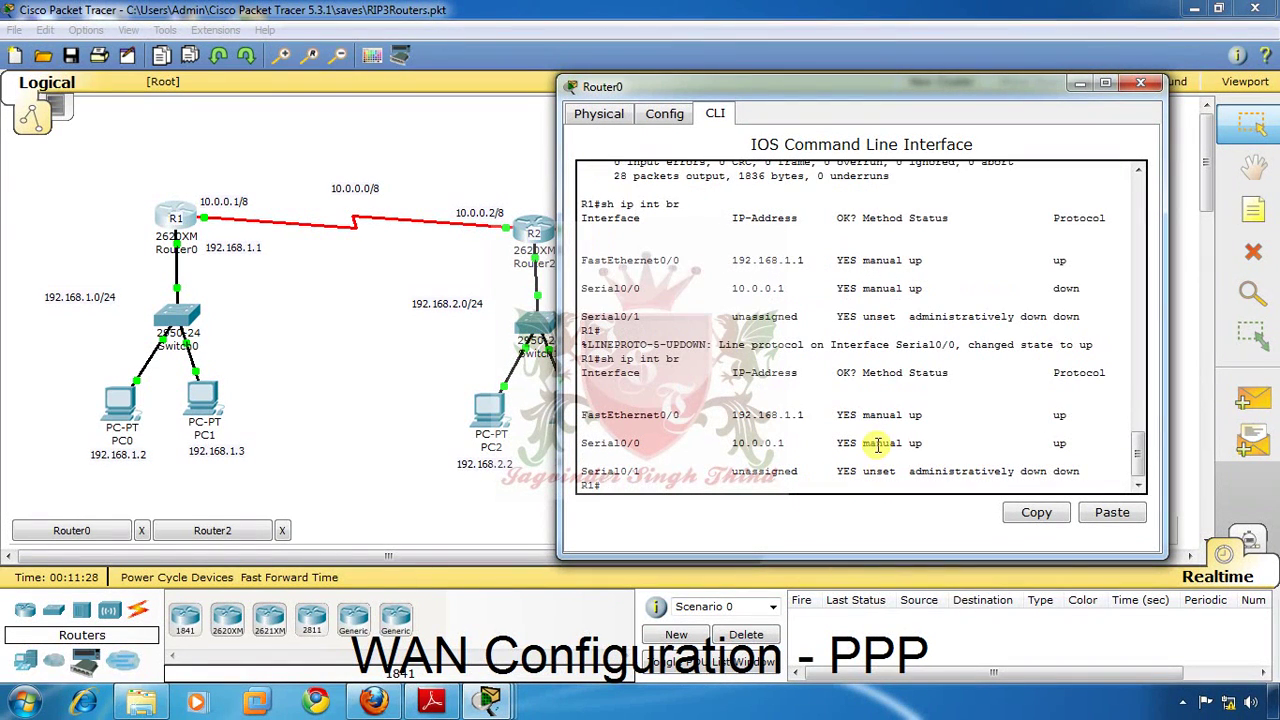
left_click_drag(1045, 288, 1117, 289)
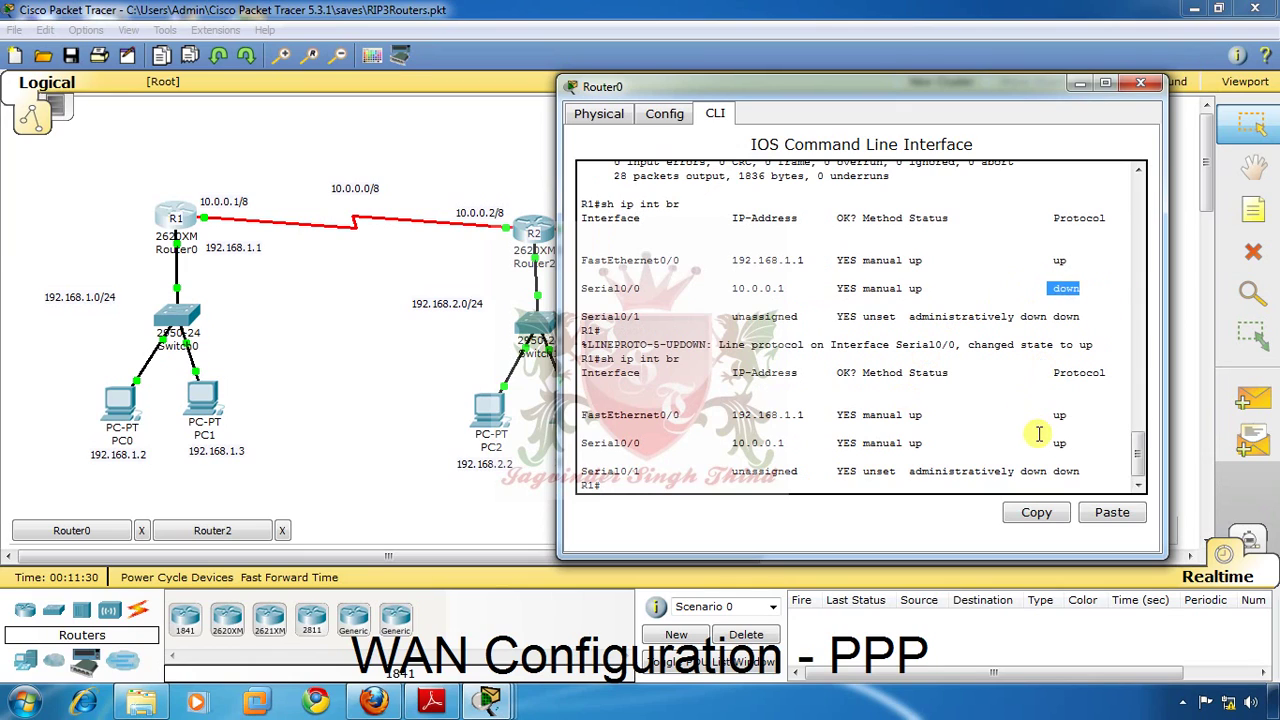